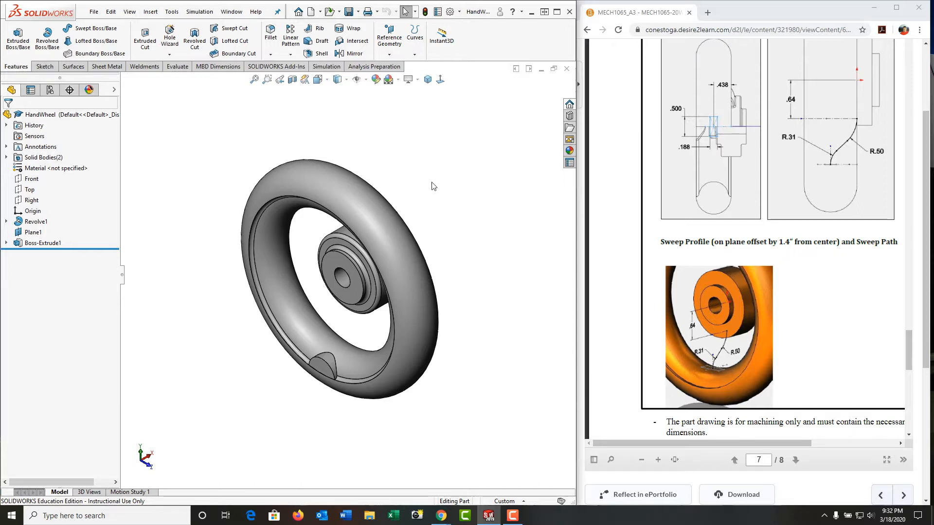
# - Create a reference plane offset 1.4 in below the Top plane, using the flipped offset direction
pyautogui.click(30, 190)
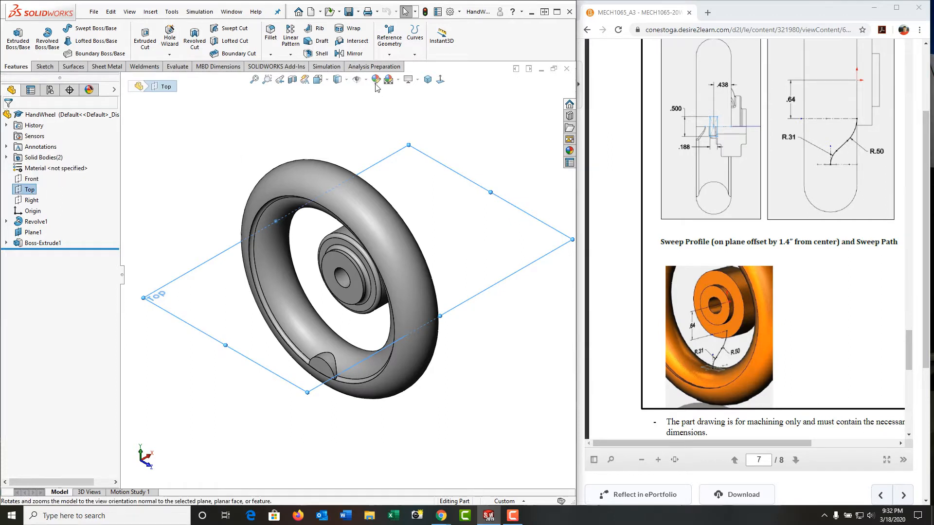
pyautogui.click(390, 41)
pyautogui.click(397, 68)
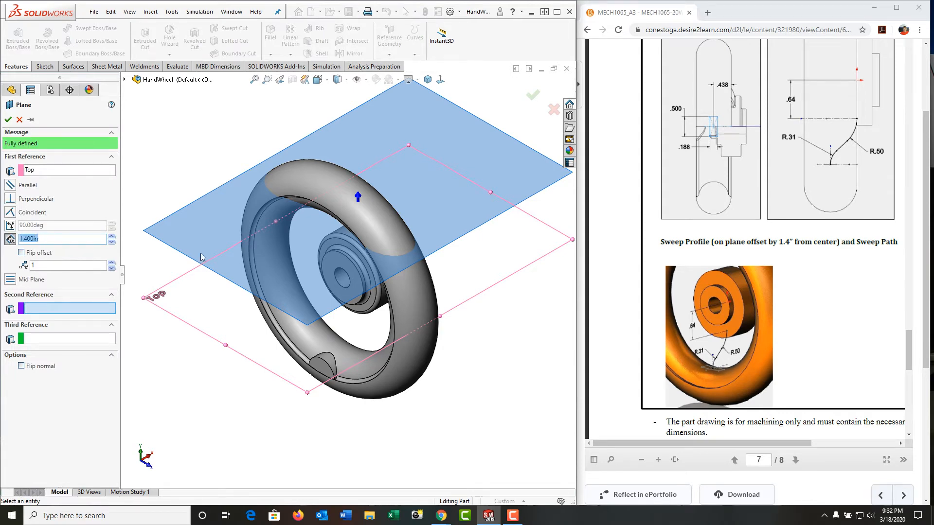
pyautogui.click(22, 253)
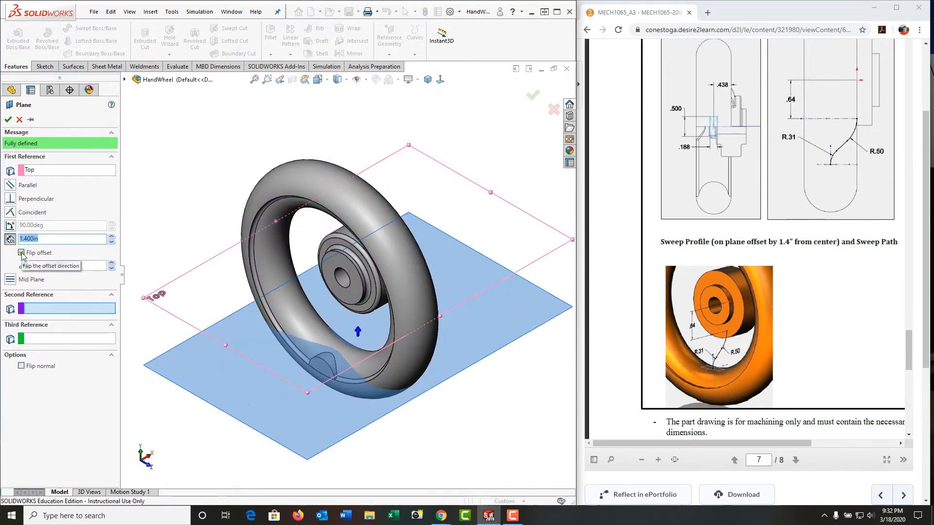
pyautogui.click(9, 121)
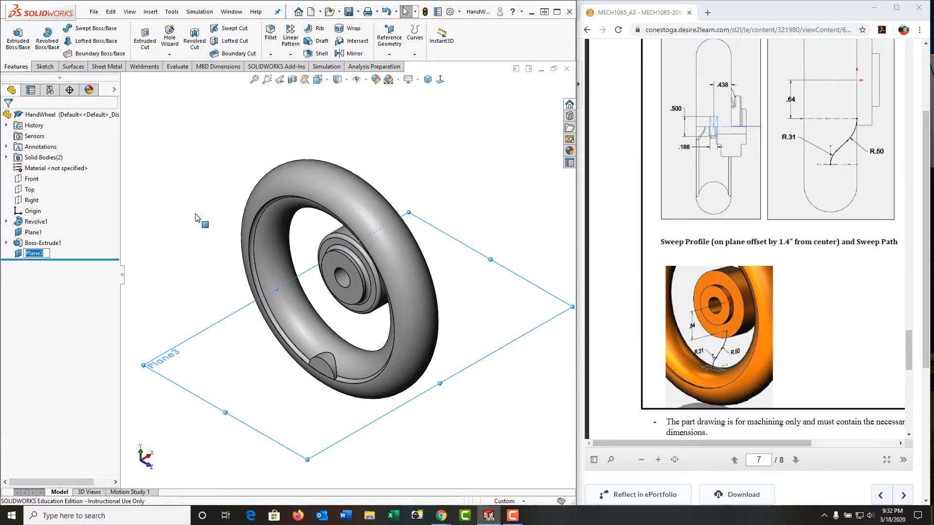
# - Sketch a center rectangle about 0.94 by 0.27 in on the new offset plane, near the lower rim
pyautogui.click(30, 254)
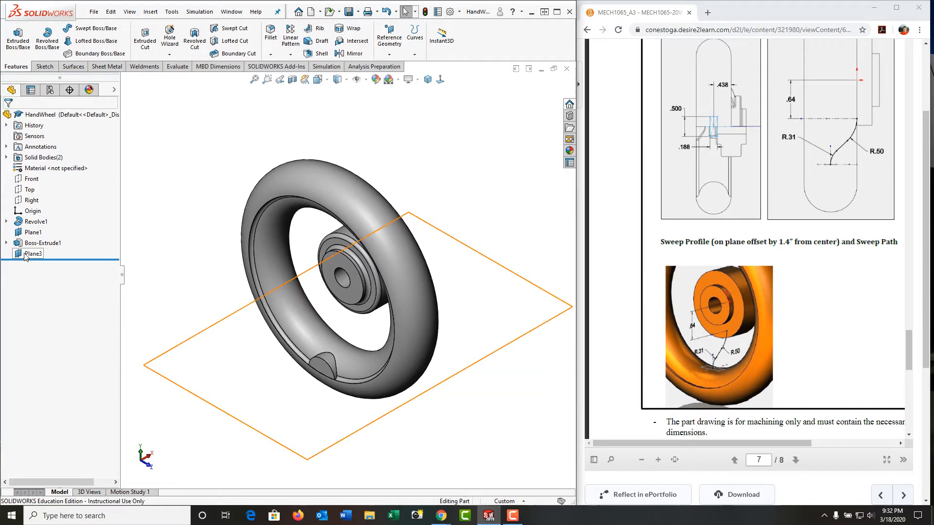
pyautogui.click(38, 238)
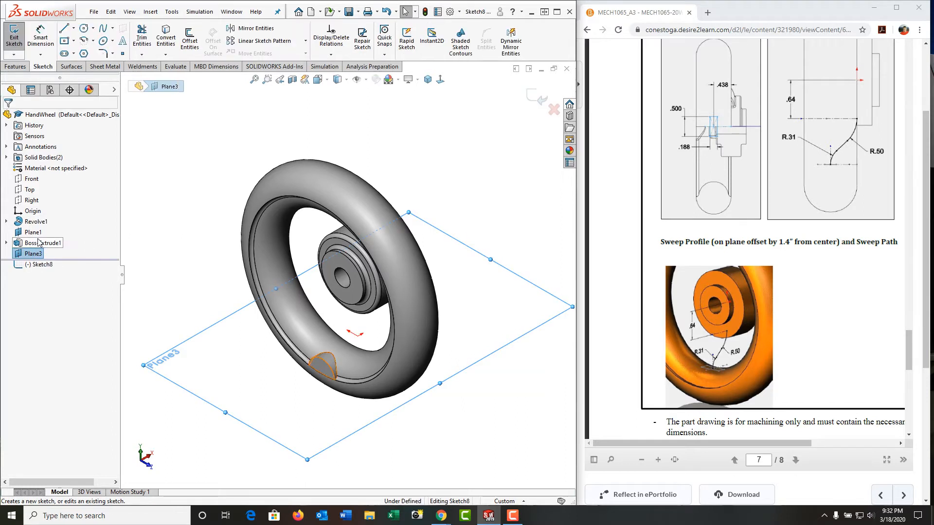
pyautogui.click(64, 43)
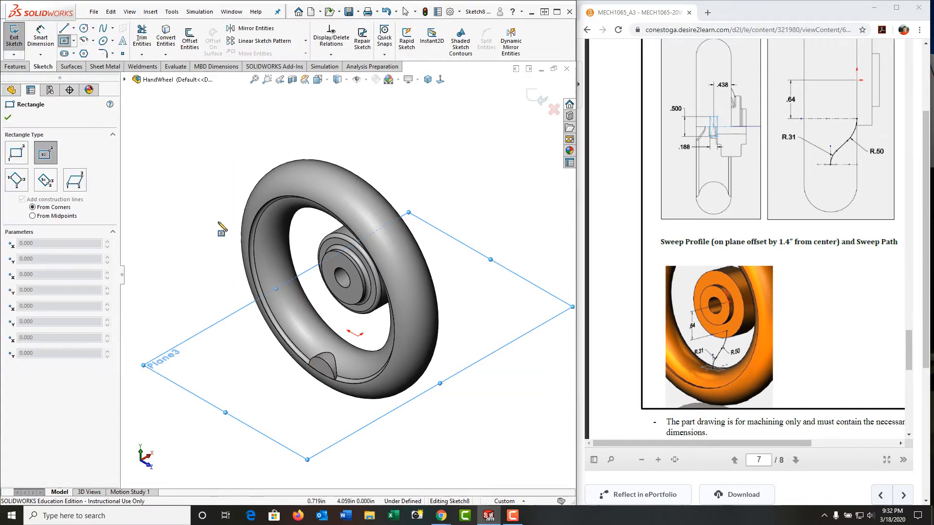
pyautogui.click(338, 348)
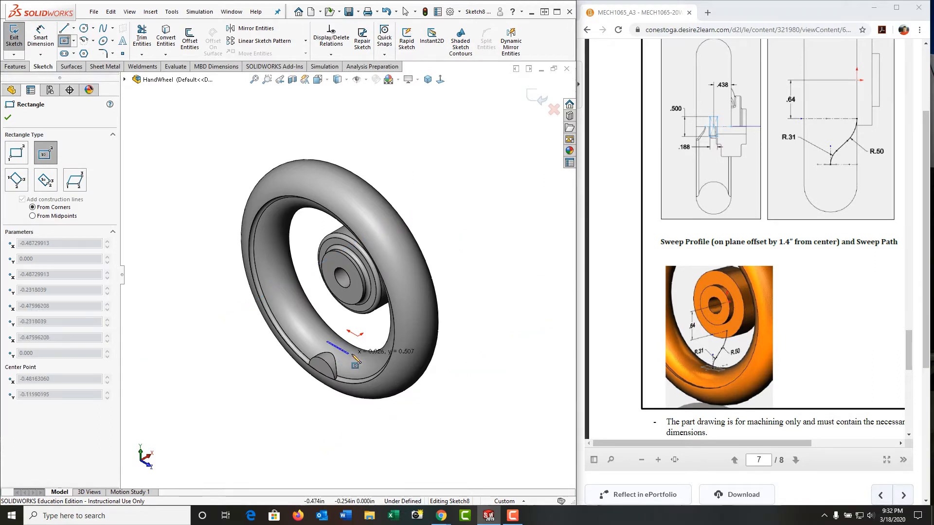
pyautogui.click(352, 362)
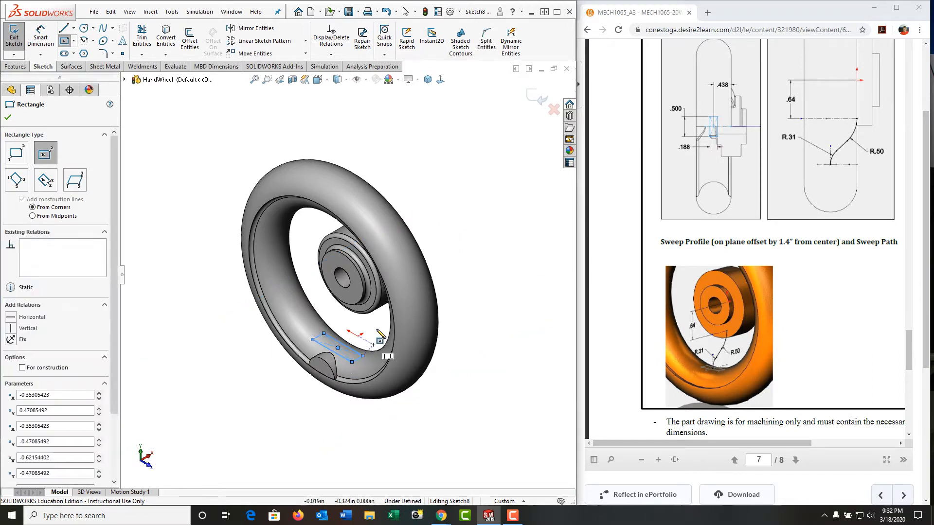
# - Dimension the rectangle's long side at 0.5 in
pyautogui.moveTo(478, 349); pyautogui.dragTo(469, 289, button='right')
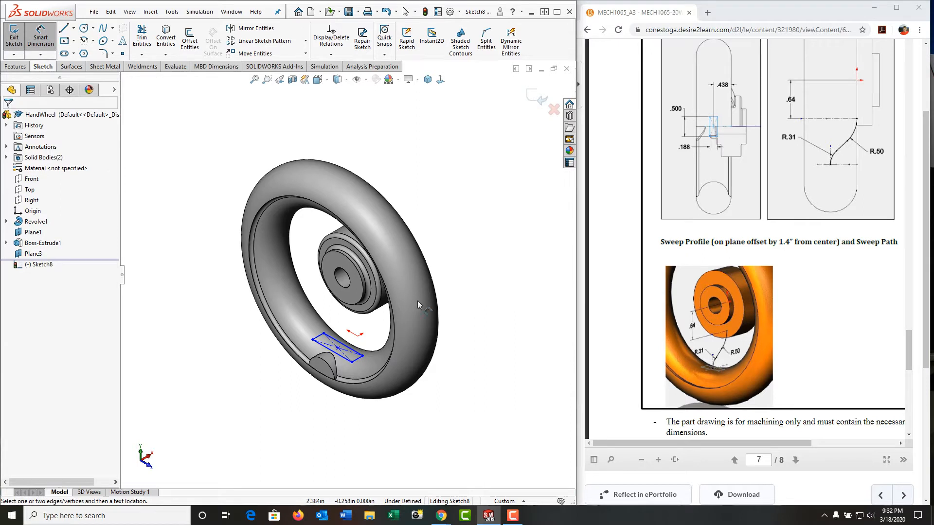
pyautogui.click(339, 354)
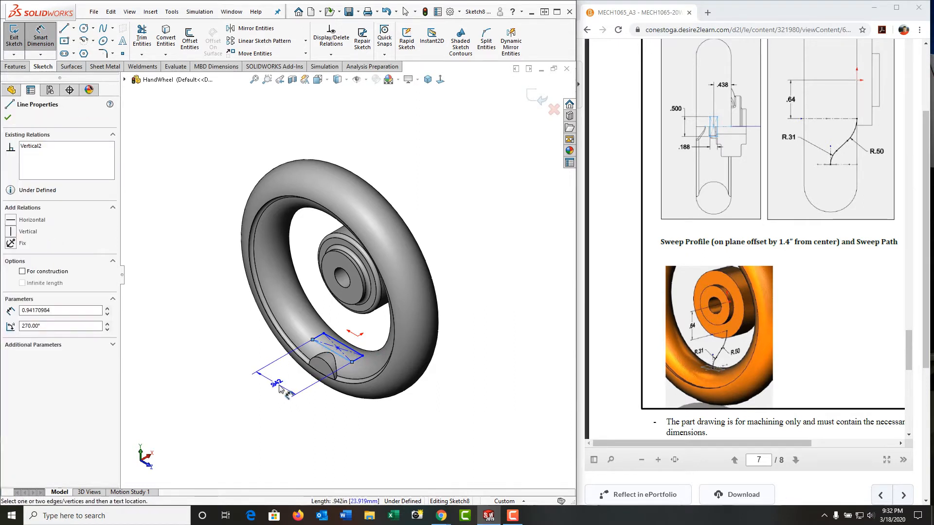
pyautogui.click(281, 386)
pyautogui.press('Return')
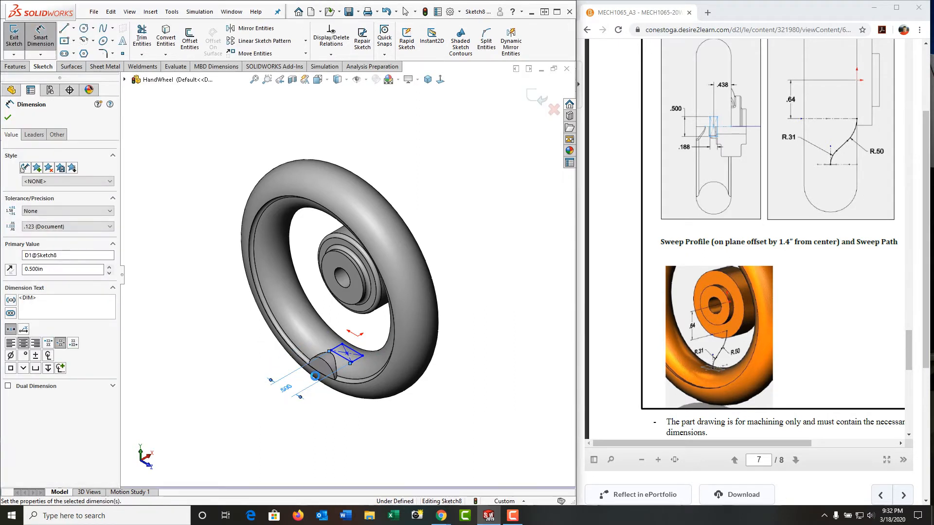
# - Dimension the rectangle's short side at 3/16 in
pyautogui.click(402, 403)
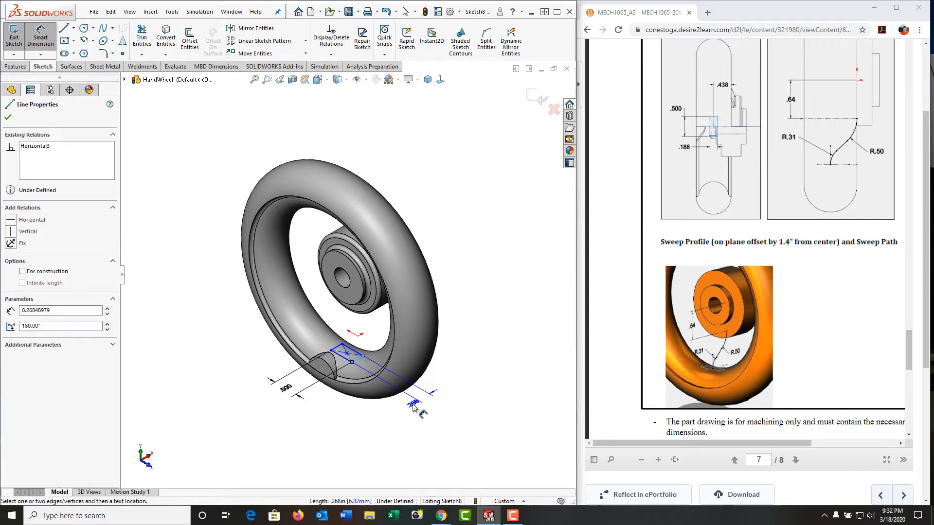
pyautogui.click(405, 403)
pyautogui.click(414, 407)
pyautogui.write('3/16')
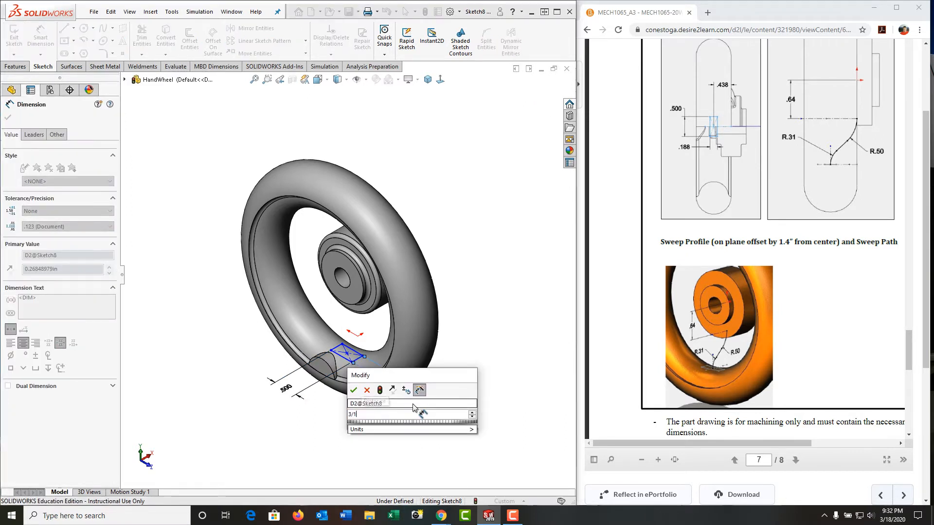
pyautogui.press('Return')
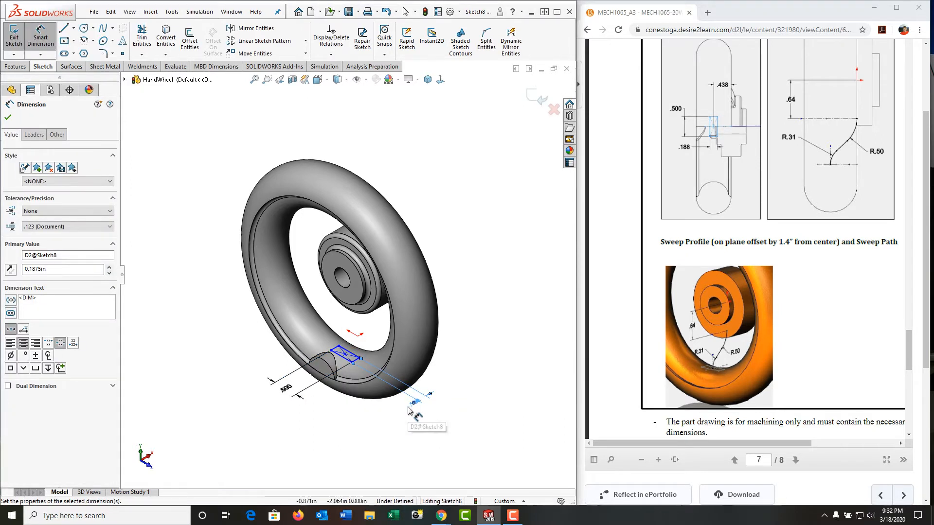
pyautogui.press('Escape')
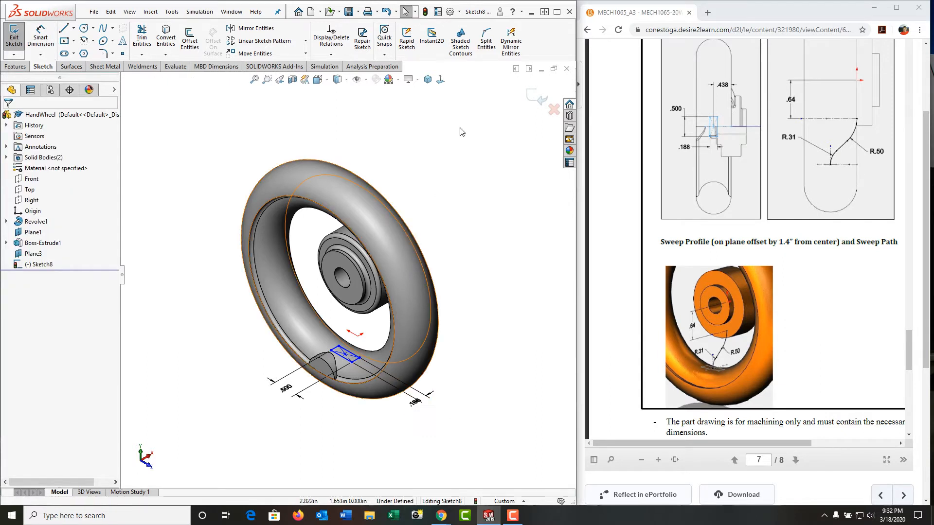
# - Make the rectangle's center point horizontal with the origin and shift the rectangle slightly toward the hub
pyautogui.click(440, 79)
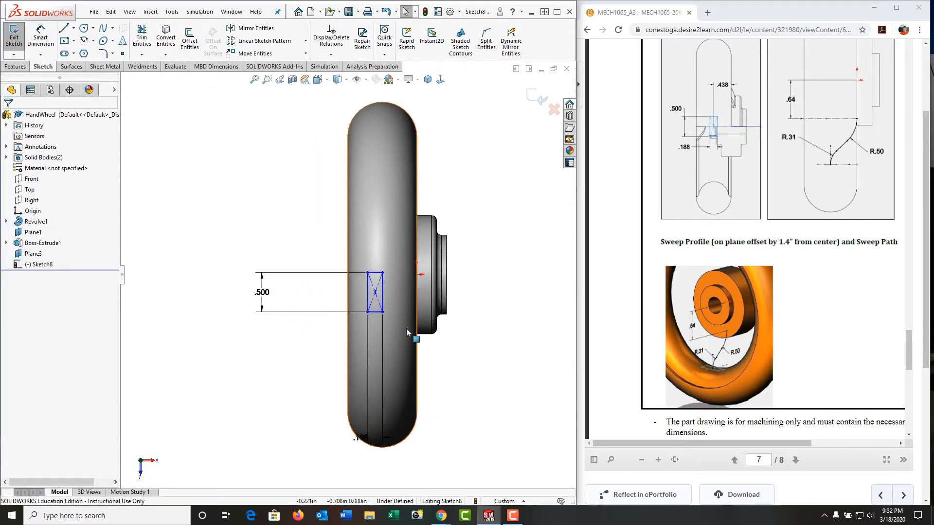
pyautogui.click(375, 292)
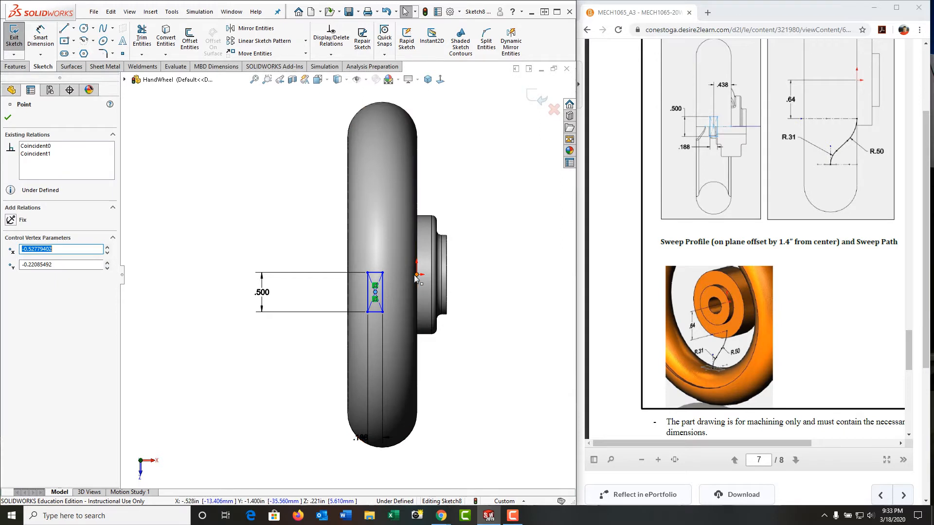
pyautogui.keyDown('ctrl'); pyautogui.click(413, 277); pyautogui.keyUp('ctrl')
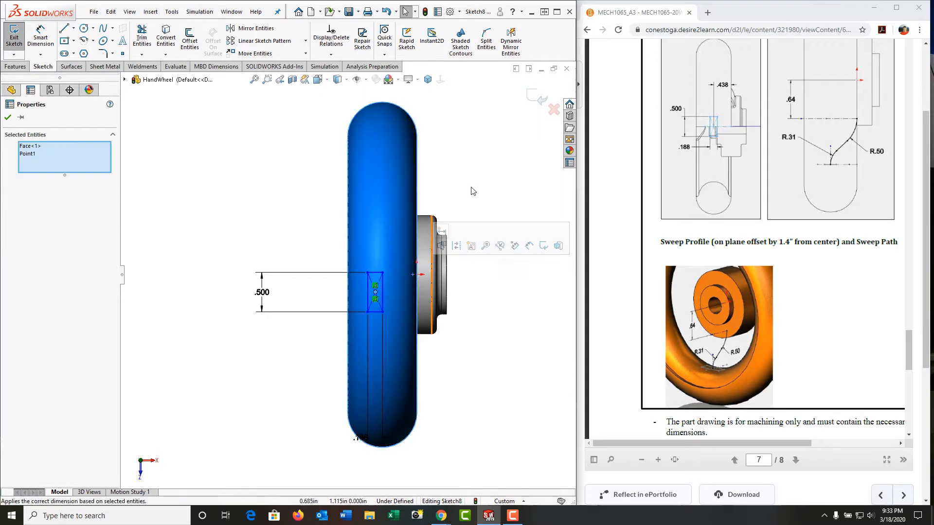
pyautogui.press('Escape')
pyautogui.click(418, 276)
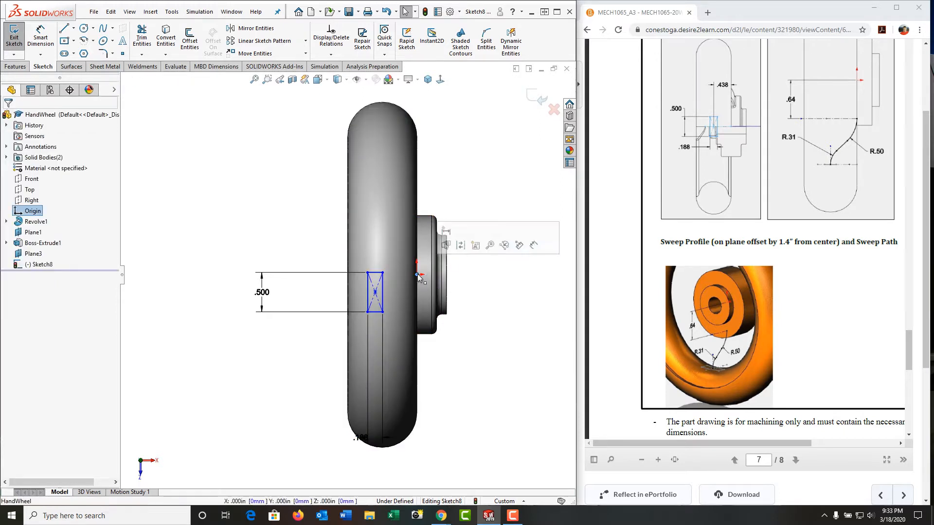
pyautogui.keyDown('ctrl'); pyautogui.click(376, 292); pyautogui.keyUp('ctrl')
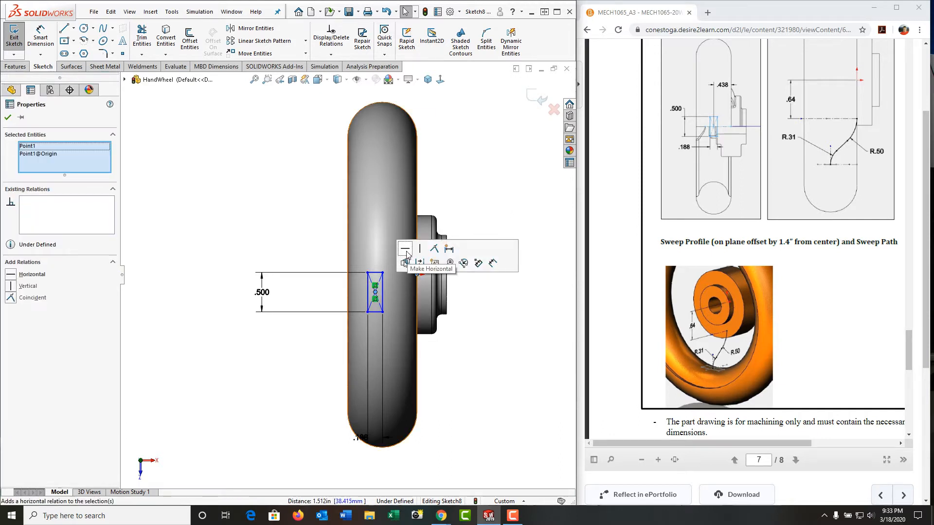
pyautogui.click(423, 263)
pyautogui.click(467, 364)
pyautogui.moveTo(375, 275); pyautogui.dragTo(386, 275)
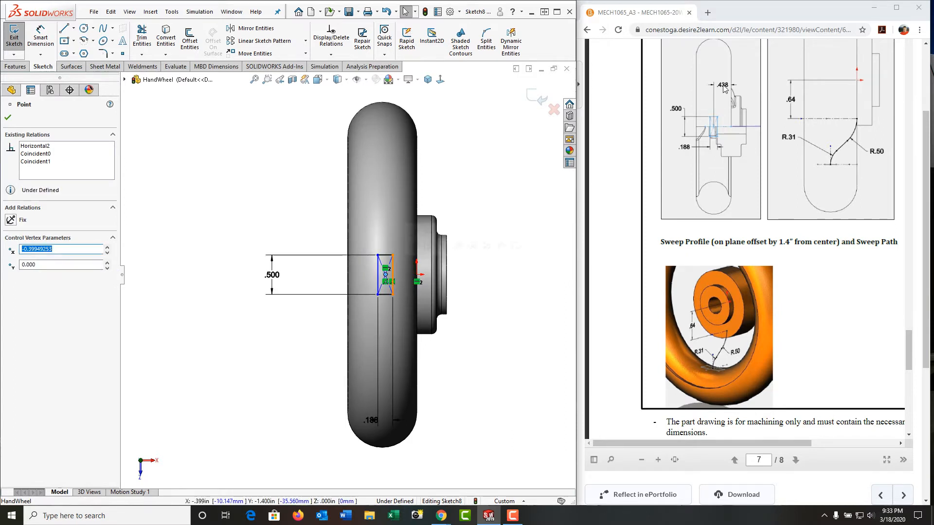
# - Dimension the rectangle's center 7/16 in from the origin and exit the profile sketch
pyautogui.moveTo(504, 227); pyautogui.dragTo(501, 97, button='right')
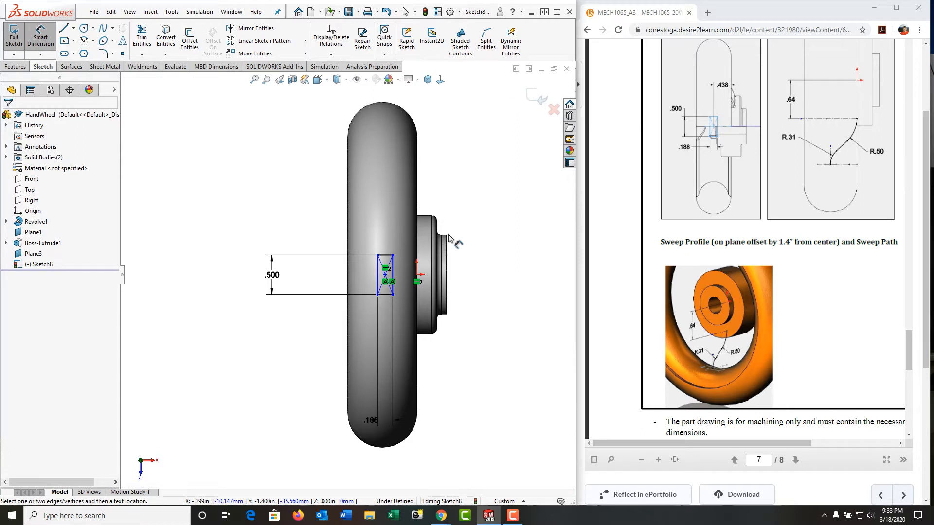
pyautogui.click(417, 275)
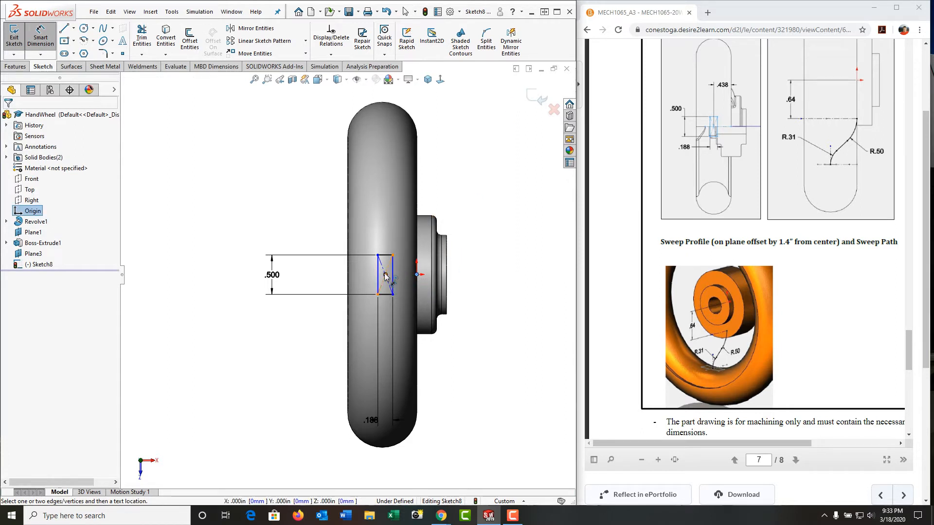
pyautogui.click(385, 274)
pyautogui.click(439, 190)
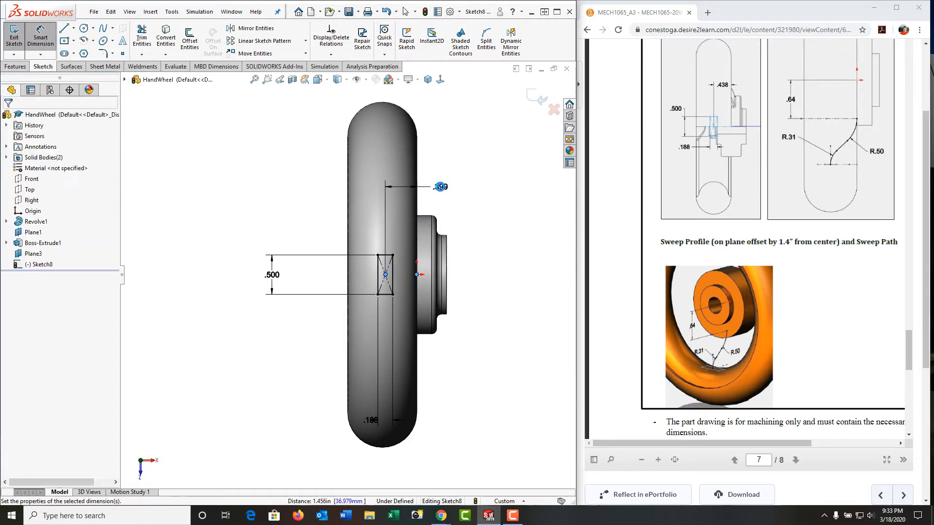
pyautogui.write('7/16')
pyautogui.press('Return')
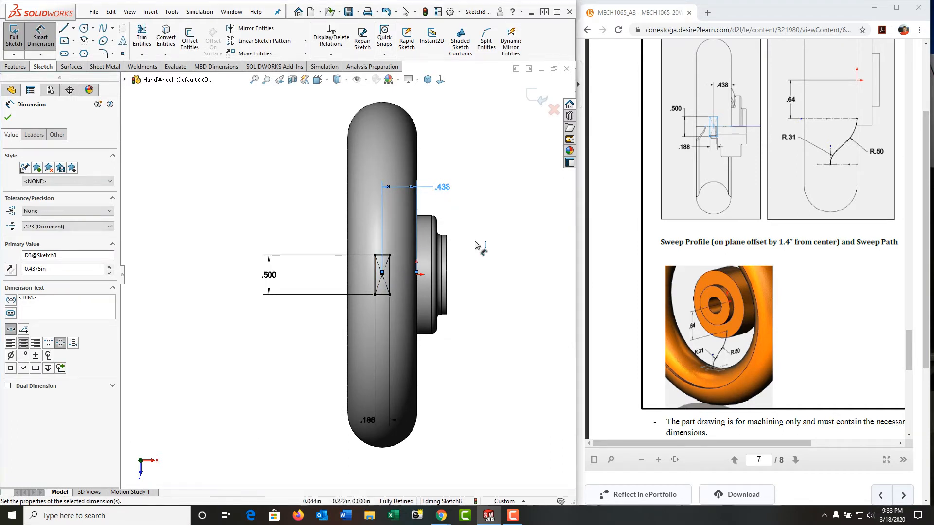
pyautogui.click(534, 102)
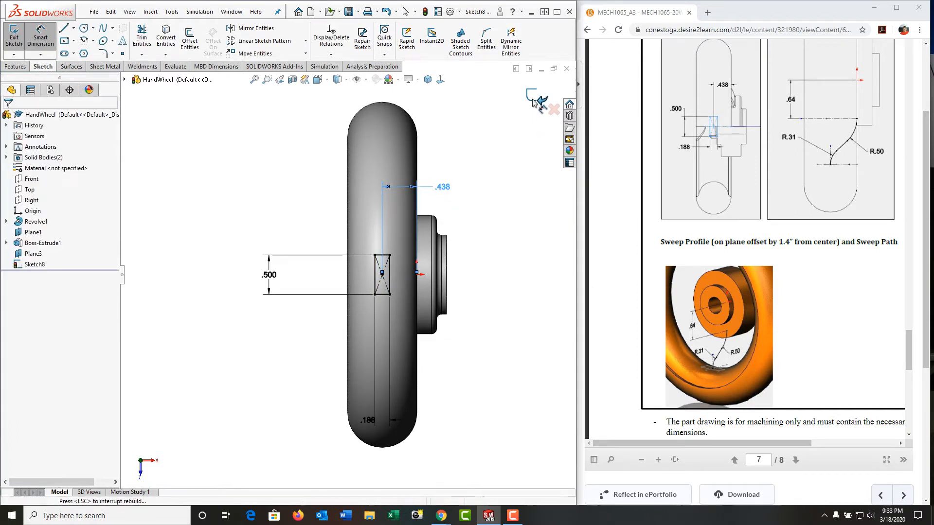
pyautogui.click(537, 100)
# - Start a new sketch on the Front plane, viewed normal to it
pyautogui.moveTo(453, 215)
pyautogui.mouseDown(button='middle')
pyautogui.moveTo(451, 133)
pyautogui.moveTo(462, 180)
pyautogui.moveTo(459, 147)
pyautogui.mouseUp(button='middle')
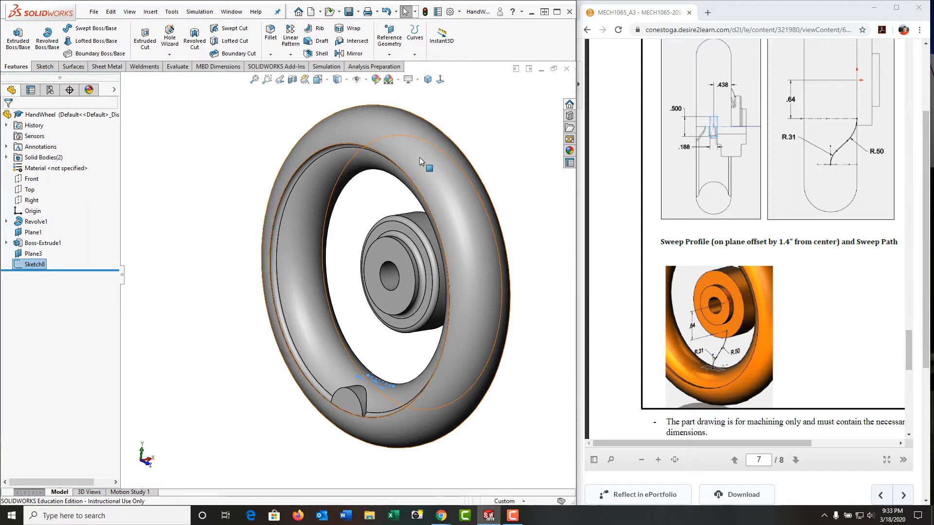
pyautogui.click(204, 210)
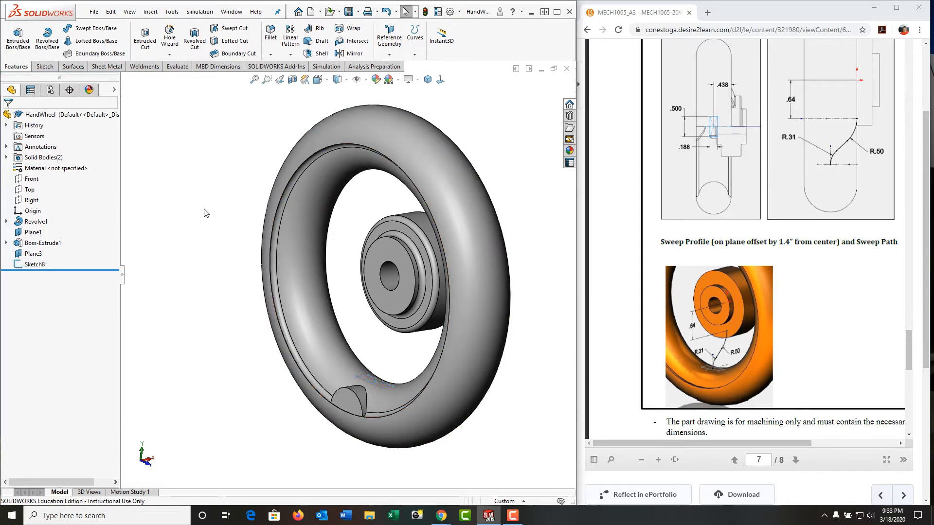
pyautogui.click(31, 179)
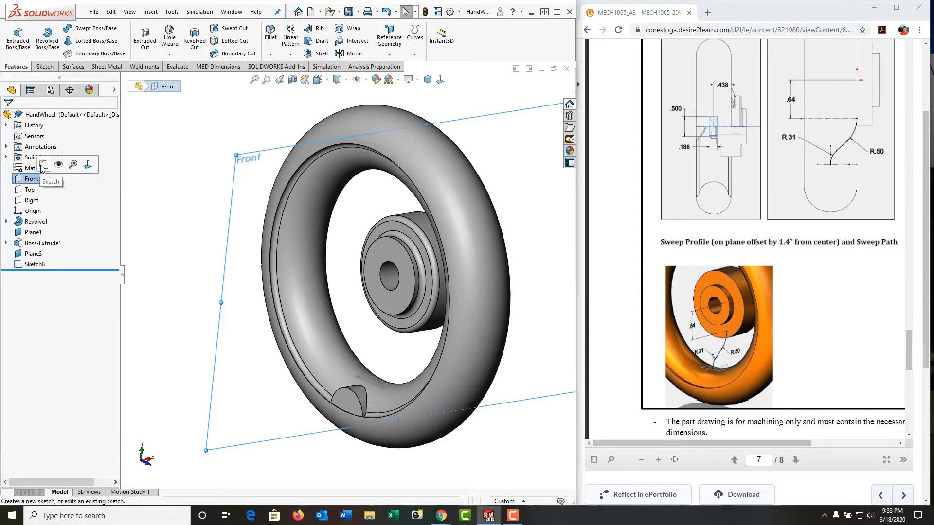
pyautogui.click(43, 165)
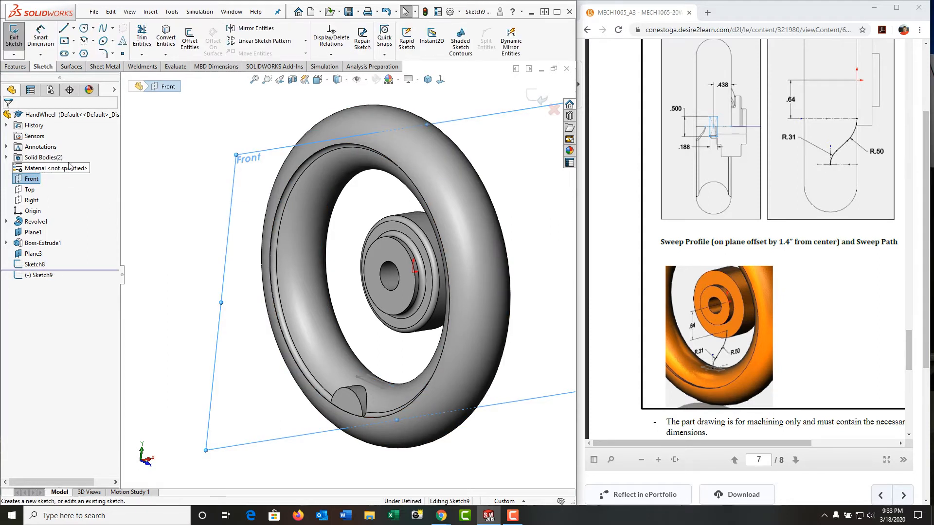
pyautogui.click(440, 79)
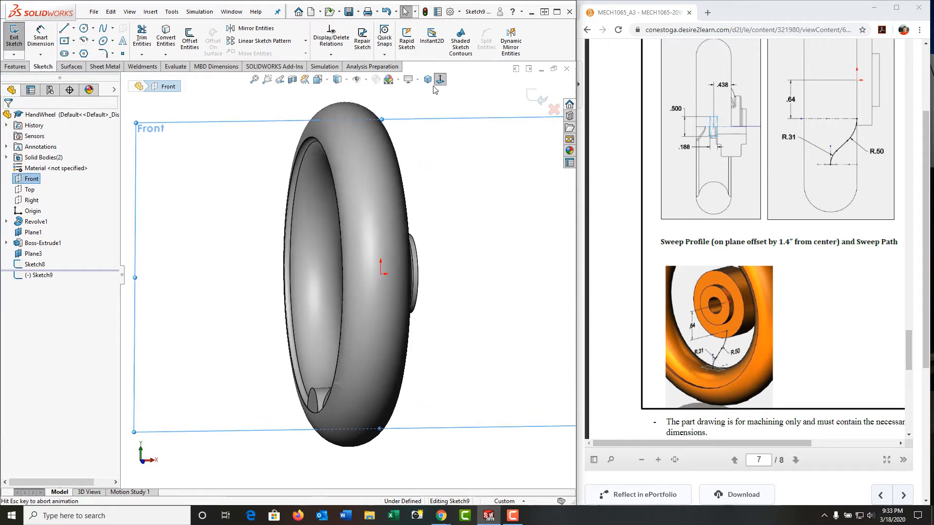
pyautogui.click(452, 267)
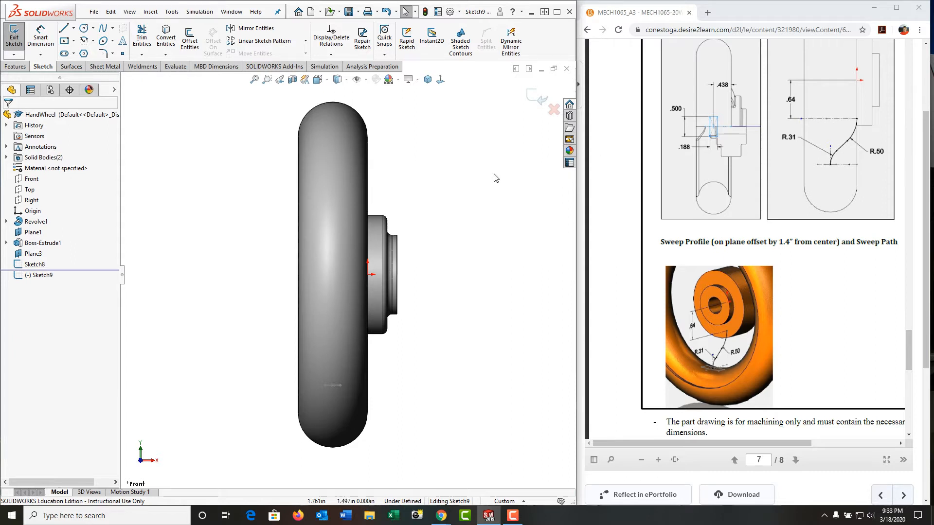
# - Sketch a three-point arc of about 0.26 in radius, starting at the profile rectangle's center and curving up toward the hub
pyautogui.click(84, 42)
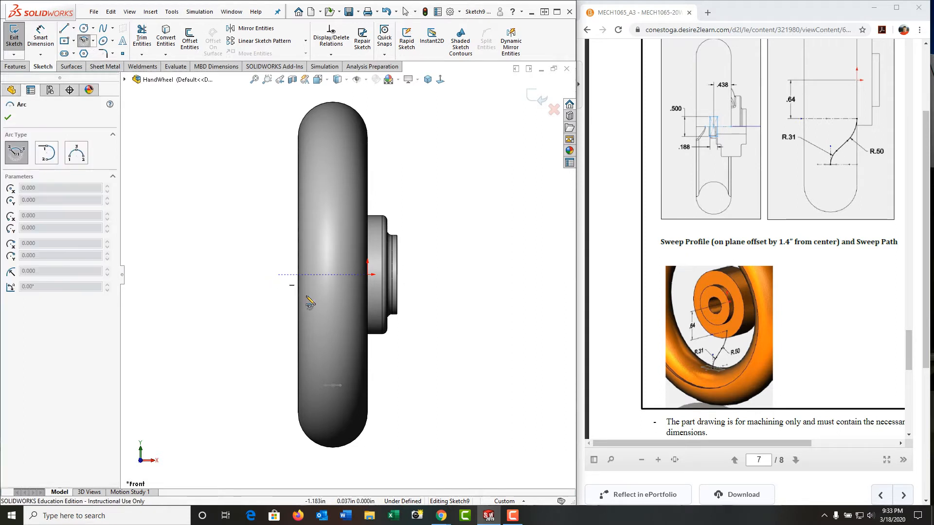
pyautogui.click(333, 386)
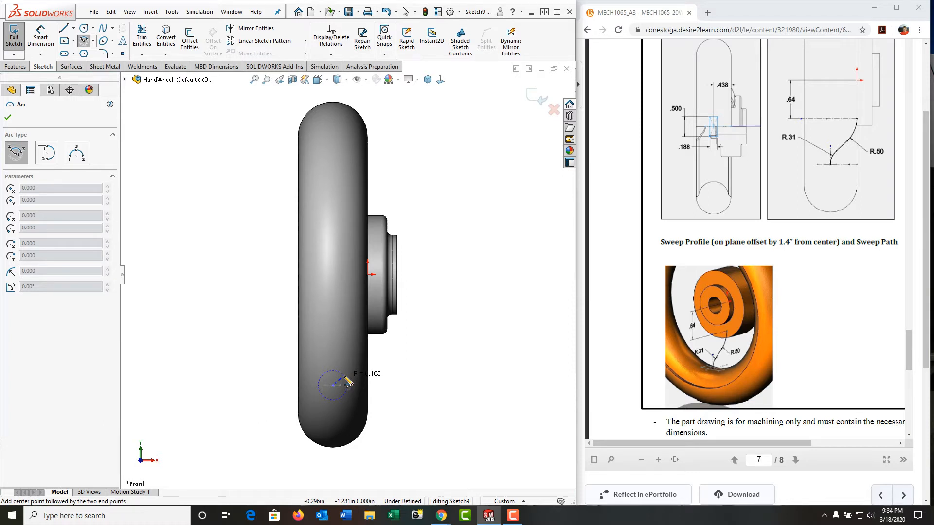
pyautogui.click(82, 155)
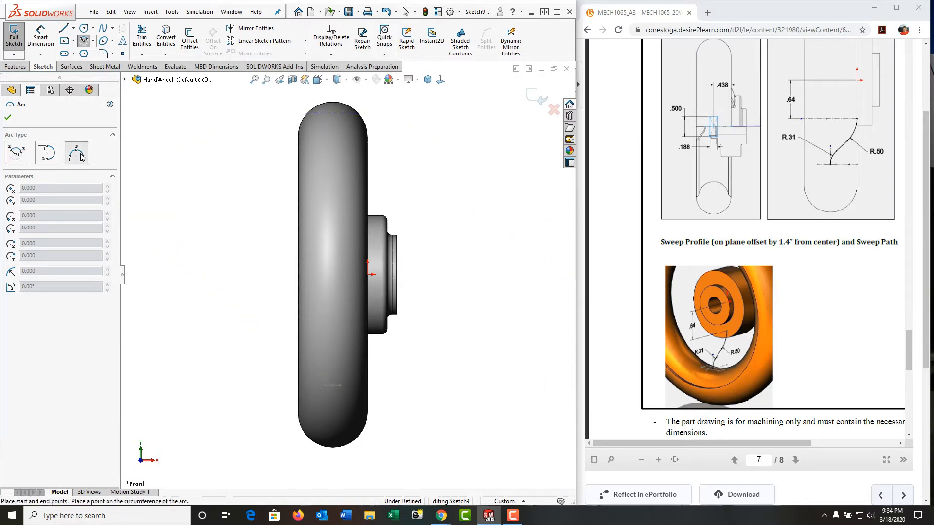
pyautogui.click(332, 385)
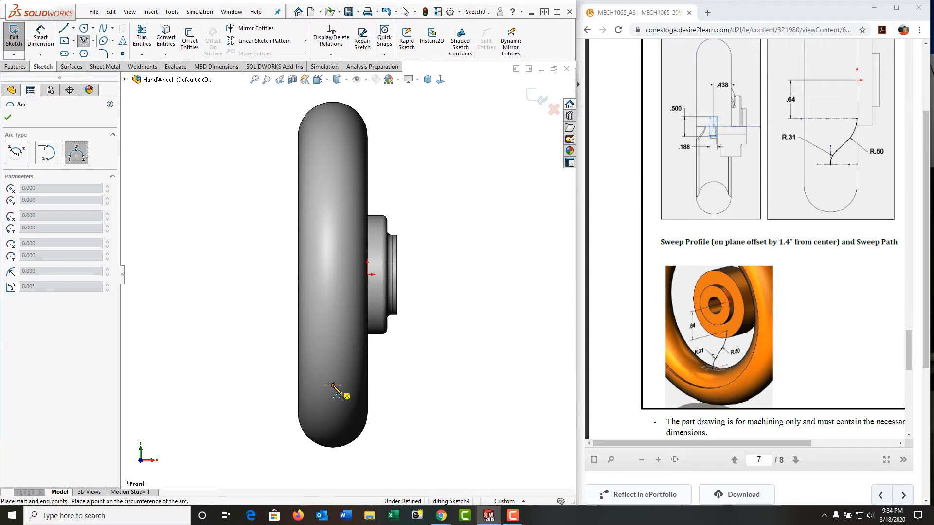
pyautogui.click(346, 363)
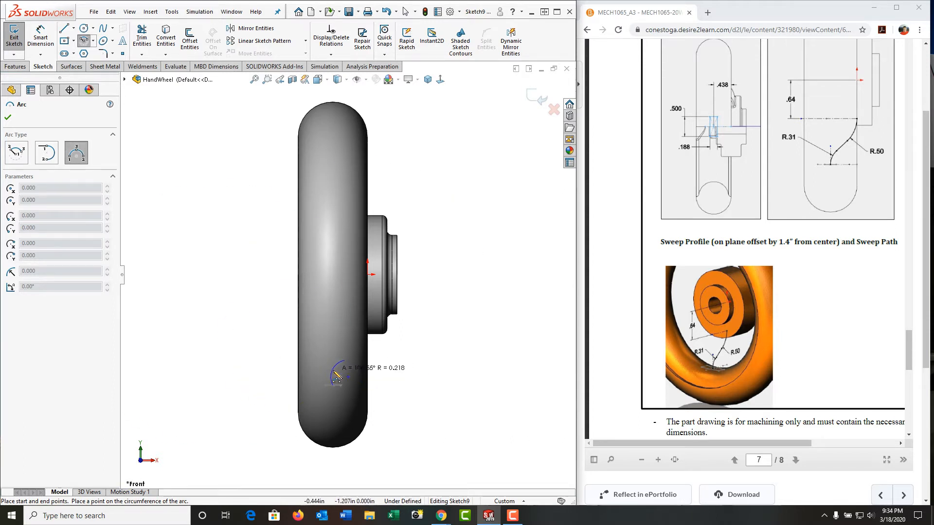
pyautogui.click(338, 377)
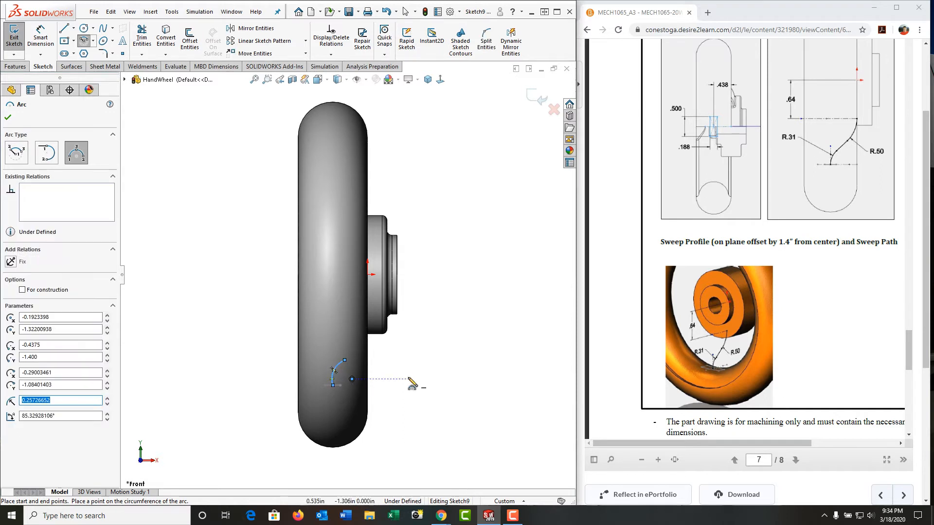
# - Sketch a second three-point arc of about 0.33 in radius, starting directly below the origin and ending short of the first arc
pyautogui.click(368, 313)
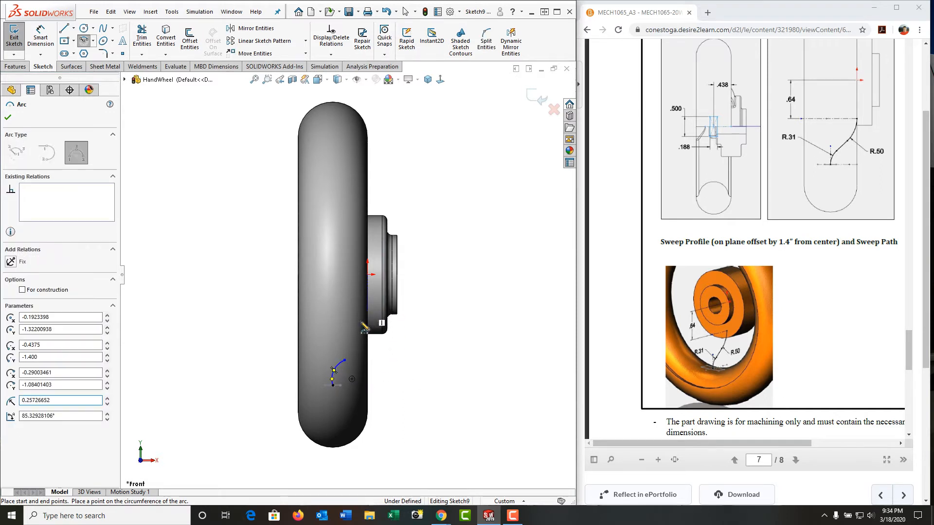
pyautogui.click(353, 339)
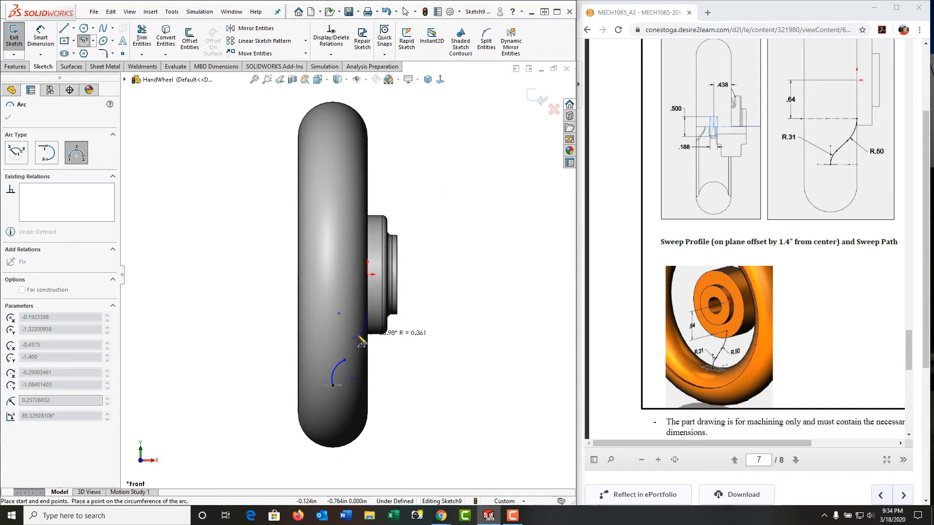
pyautogui.click(361, 341)
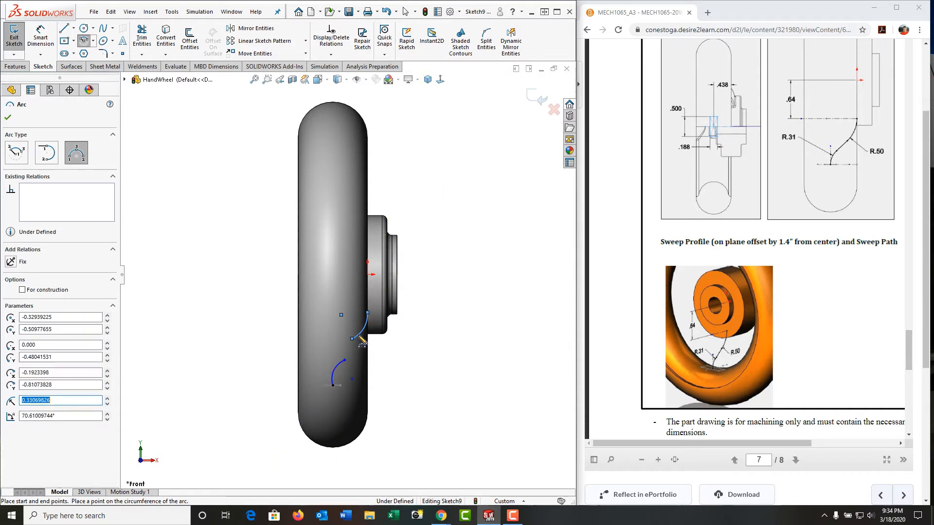
pyautogui.press('Escape')
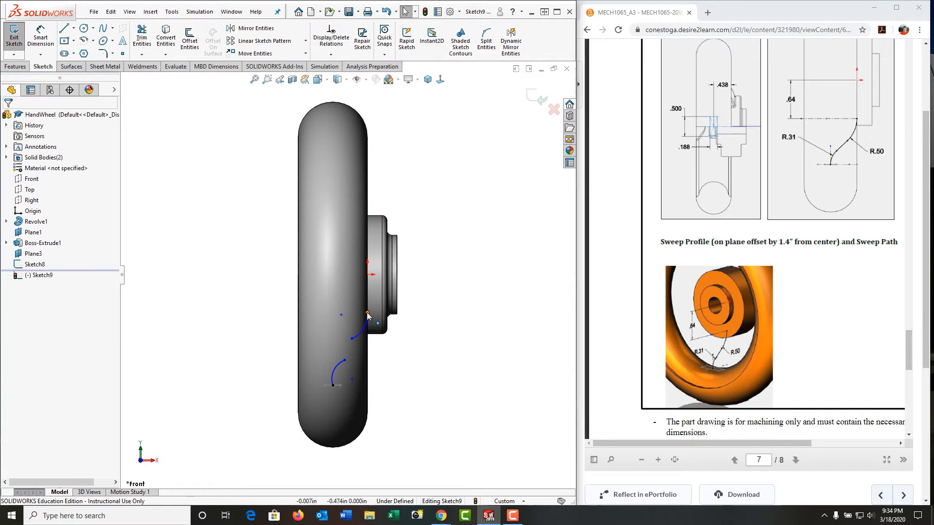
pyautogui.click(367, 313)
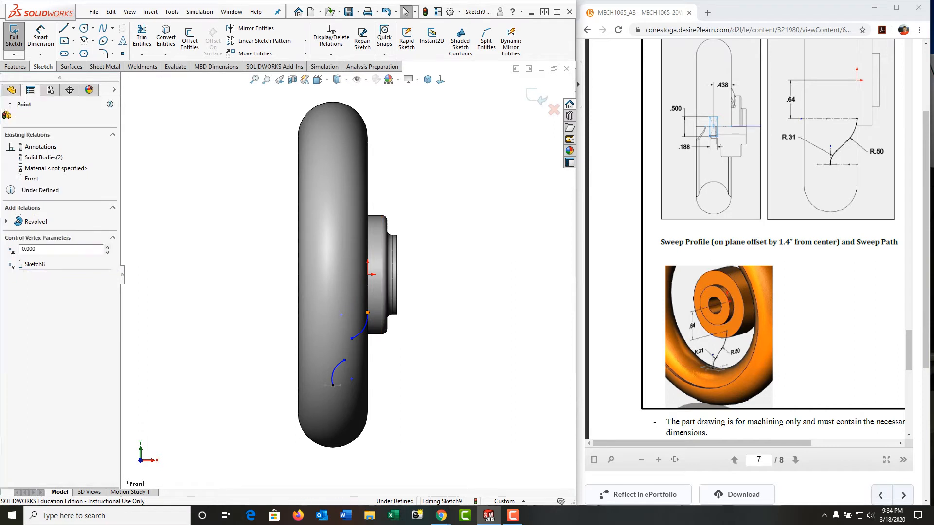
pyautogui.keyDown('ctrl'); pyautogui.click(367, 192); pyautogui.keyUp('ctrl')
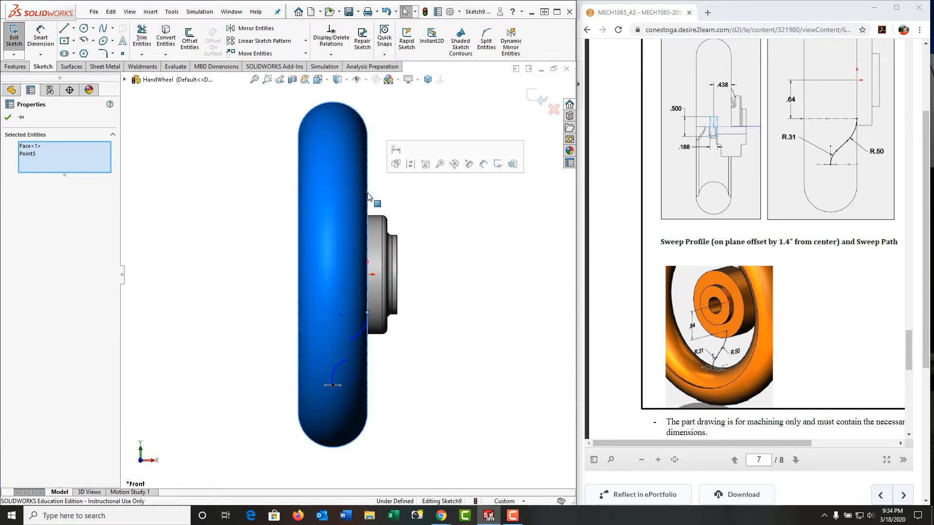
pyautogui.click(418, 217)
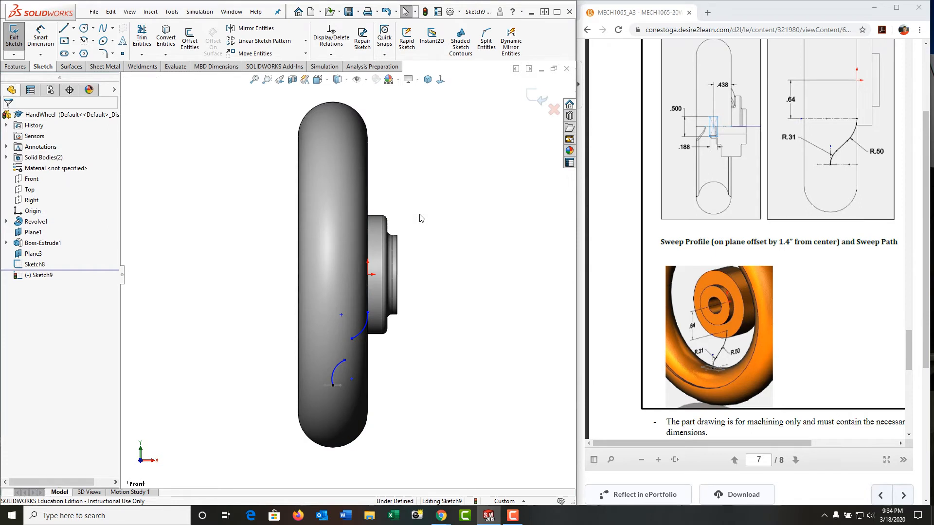
pyautogui.click(367, 194)
pyautogui.keyDown('ctrl'); pyautogui.click(367, 313); pyautogui.keyUp('ctrl')
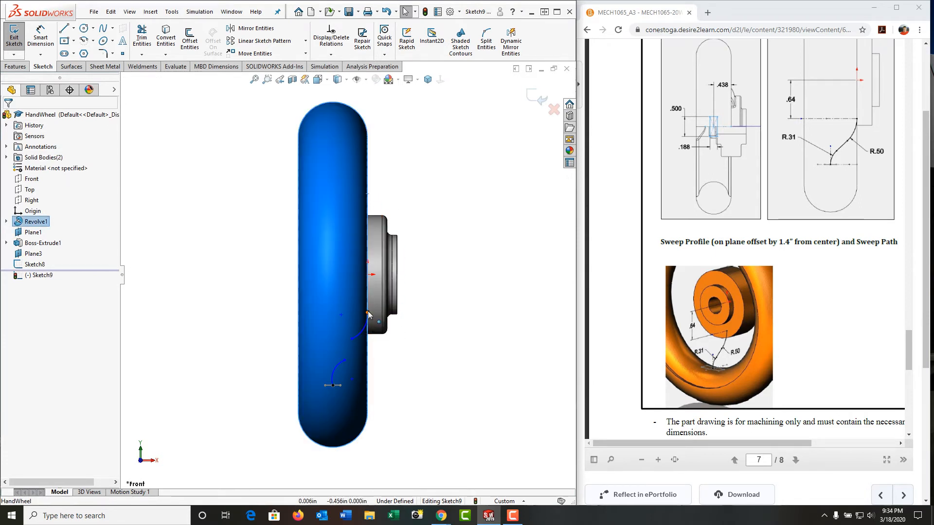
pyautogui.click(432, 313)
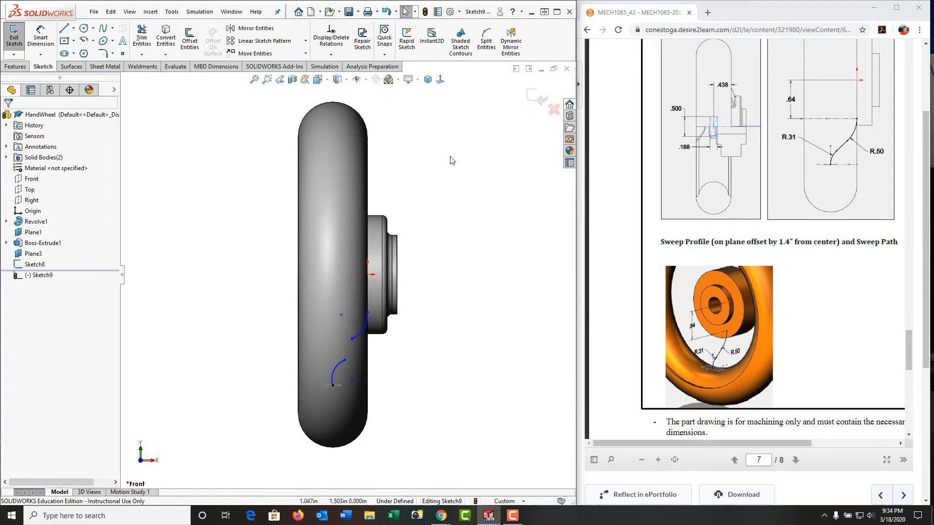
# - Convert the rim's vertical edge on the hub side into the sketch and make it a construction line
pyautogui.click(165, 41)
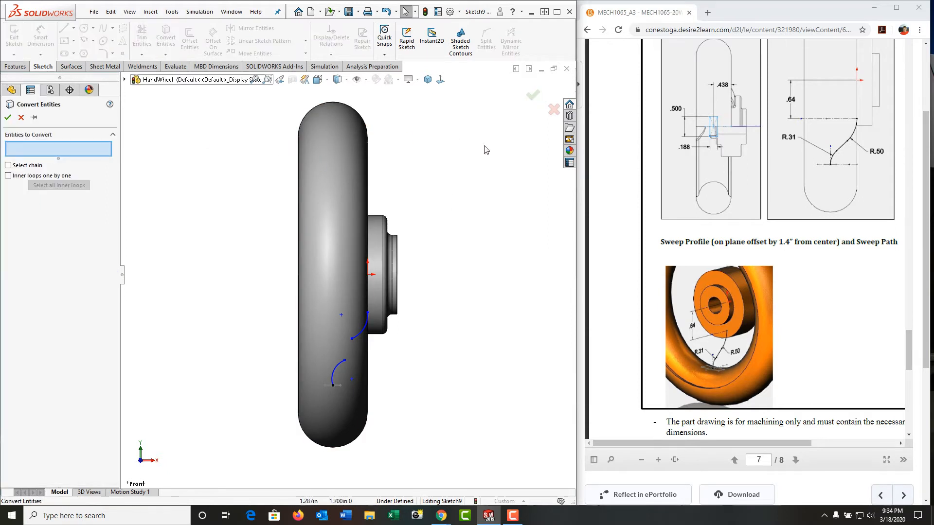
pyautogui.click(368, 184)
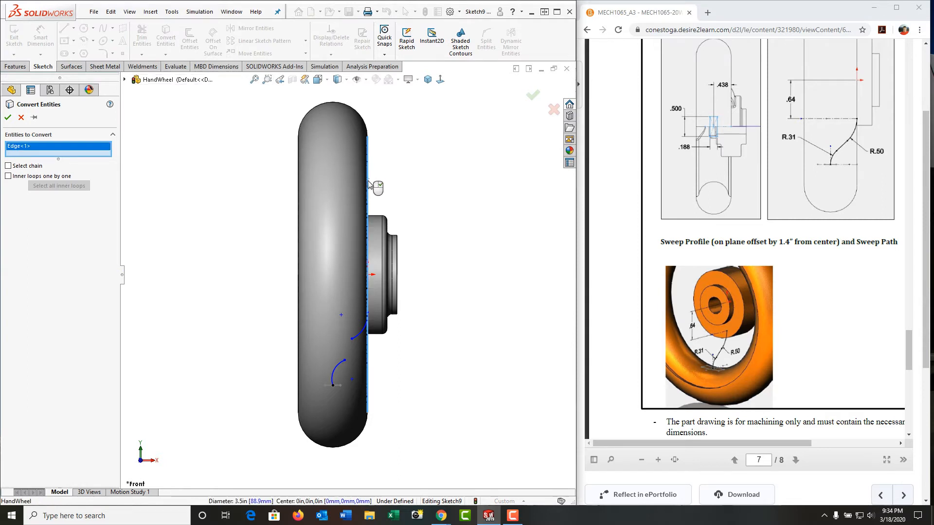
pyautogui.rightClick(368, 183)
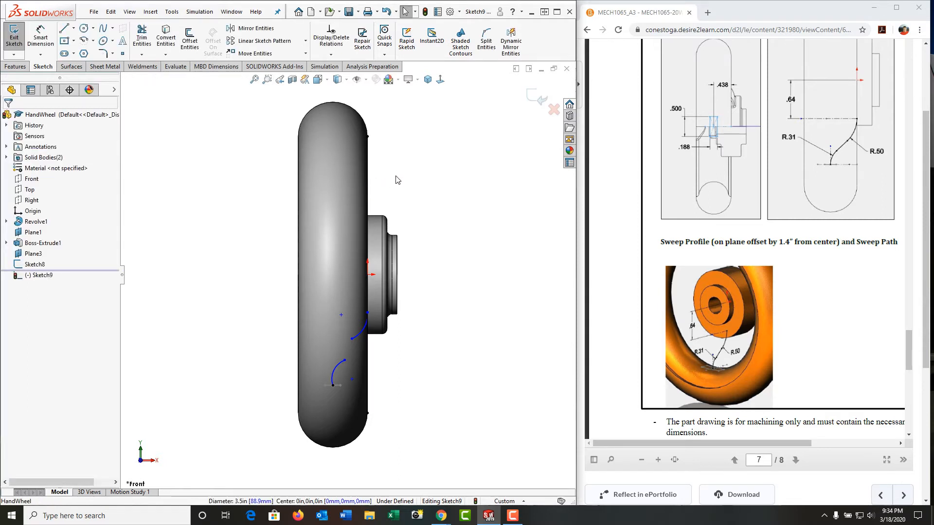
pyautogui.click(368, 205)
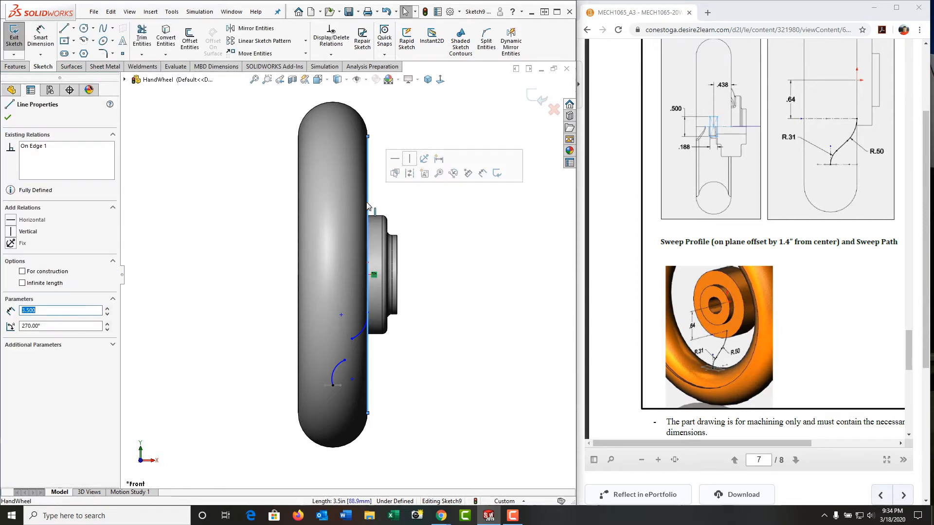
pyautogui.click(410, 174)
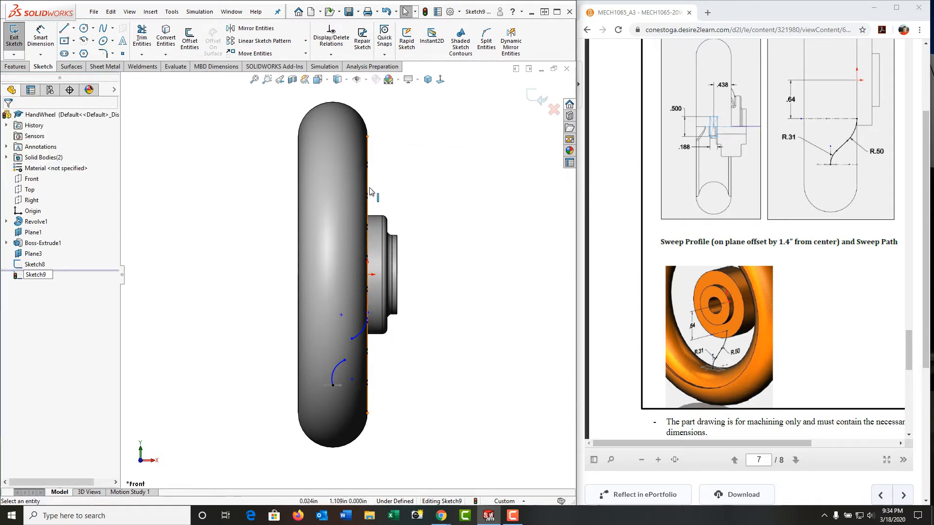
# - Make the upper arc's top endpoint coincident with the vertical construction line
pyautogui.click(368, 292)
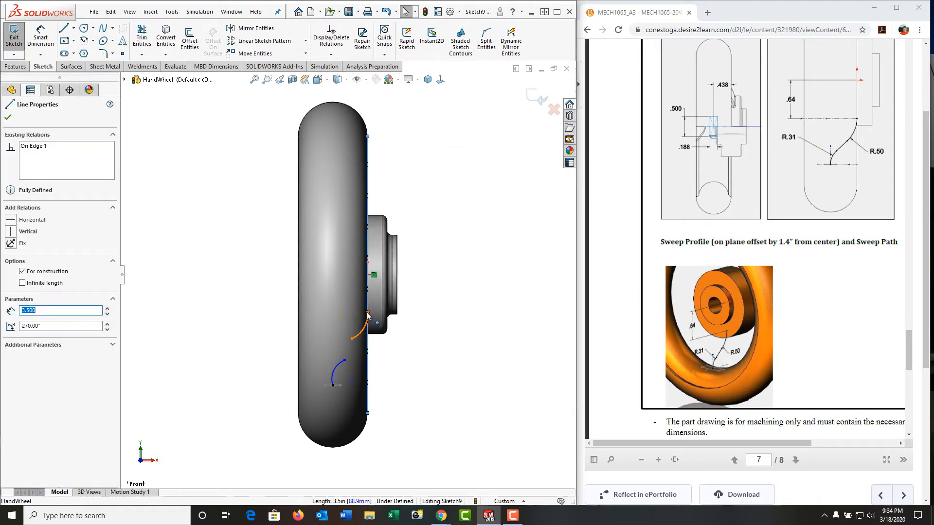
pyautogui.keyDown('ctrl'); pyautogui.click(367, 313); pyautogui.keyUp('ctrl')
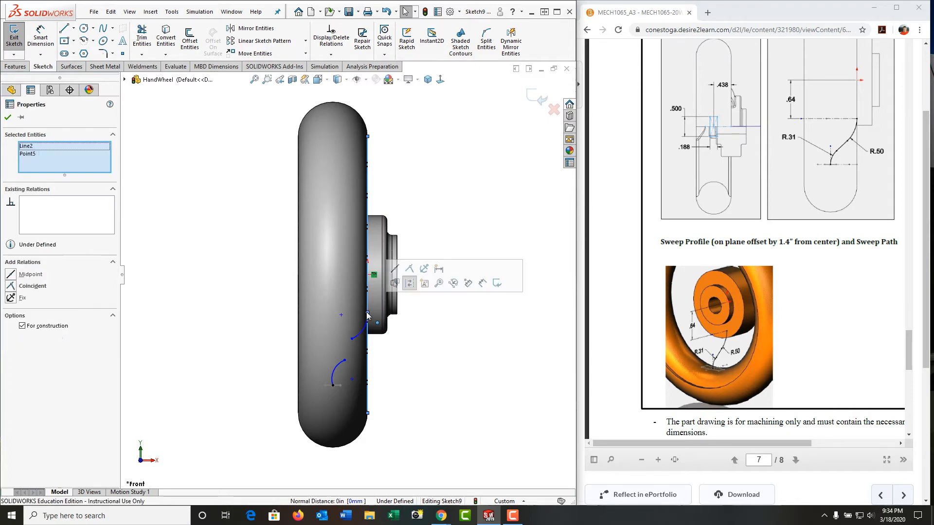
pyautogui.click(410, 284)
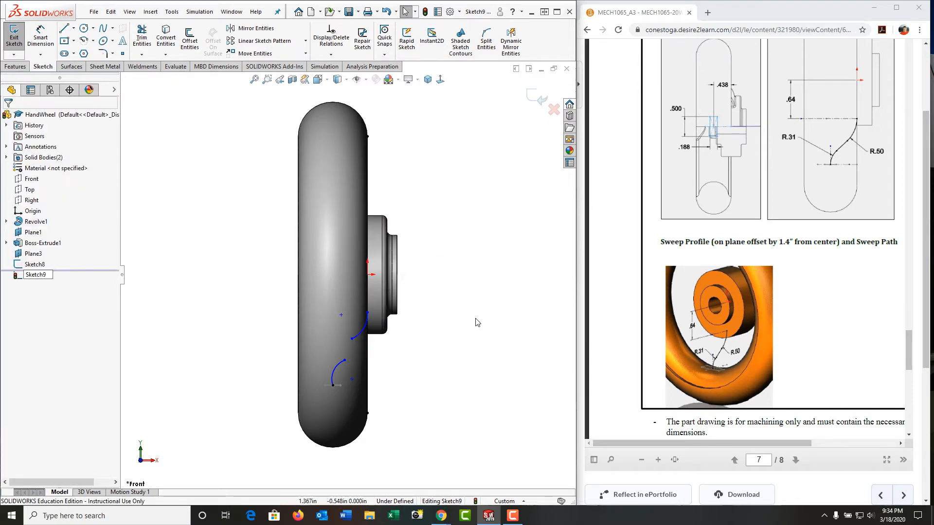
# - Connect the facing ends of the two arcs with a straight line about 0.29 in long
pyautogui.press('l')
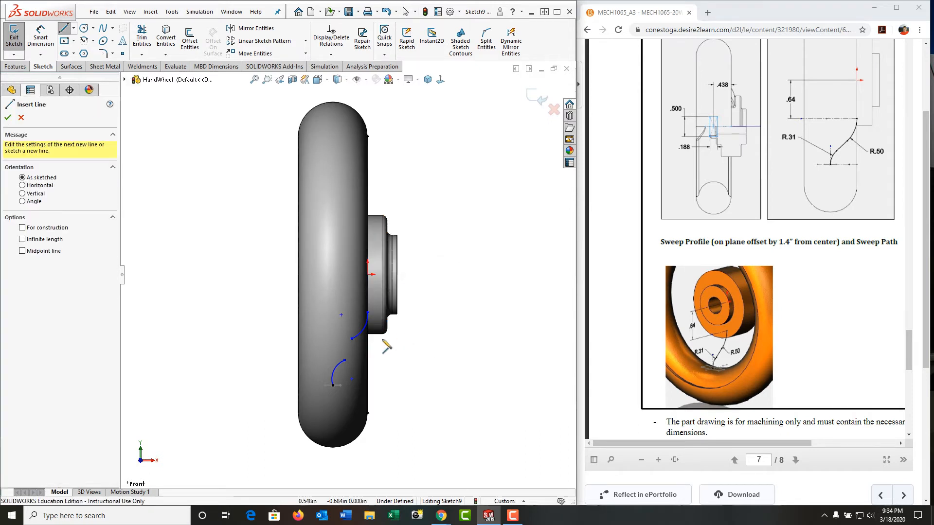
pyautogui.click(352, 338)
pyautogui.doubleClick(345, 360)
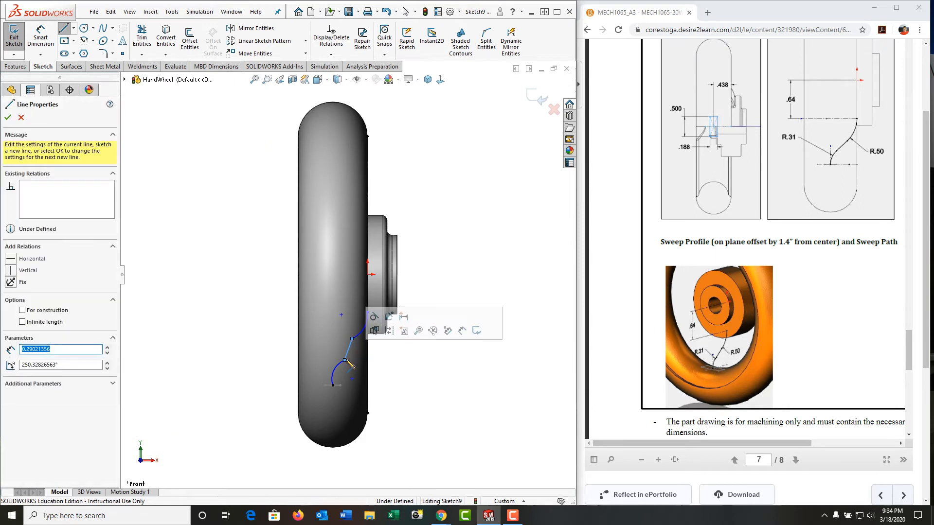
pyautogui.press('Escape')
pyautogui.press('Escape')
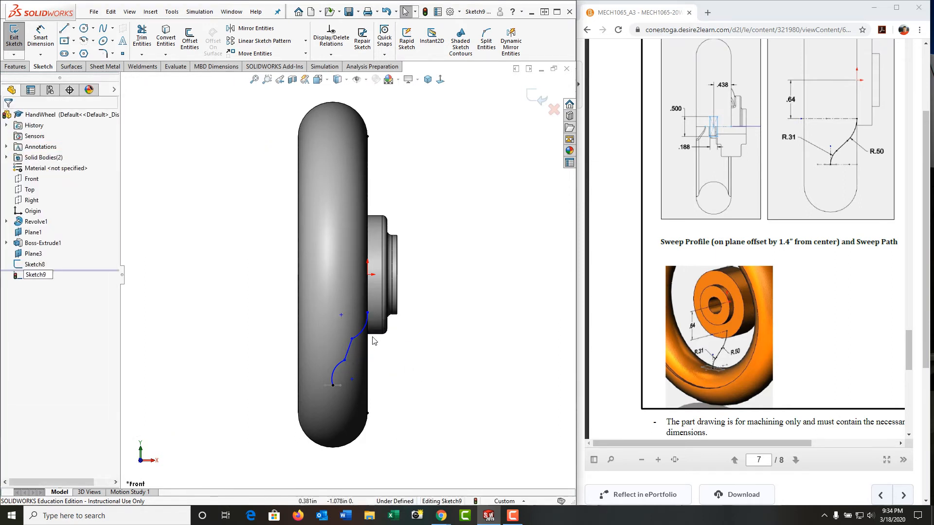
# - Make the connecting line tangent to both the upper and the lower arc
pyautogui.click(360, 337)
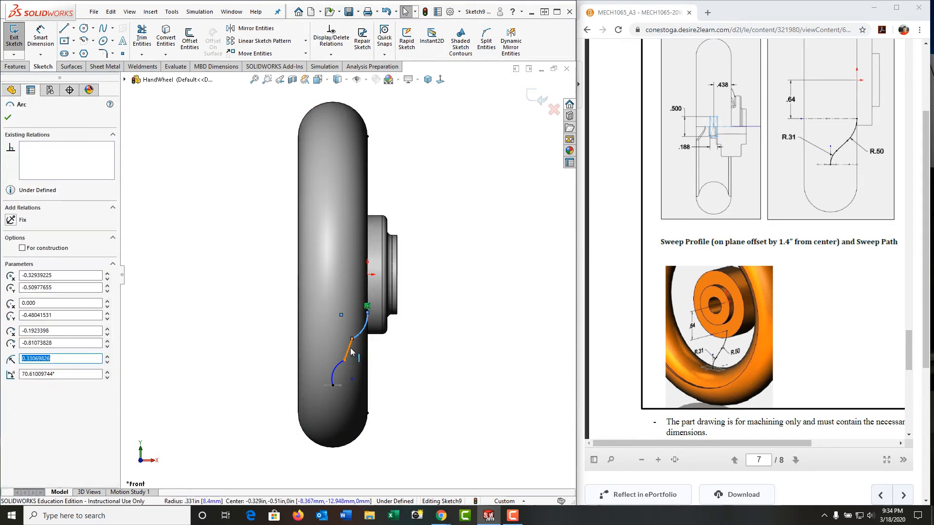
pyautogui.keyDown('ctrl'); pyautogui.click(352, 349); pyautogui.keyUp('ctrl')
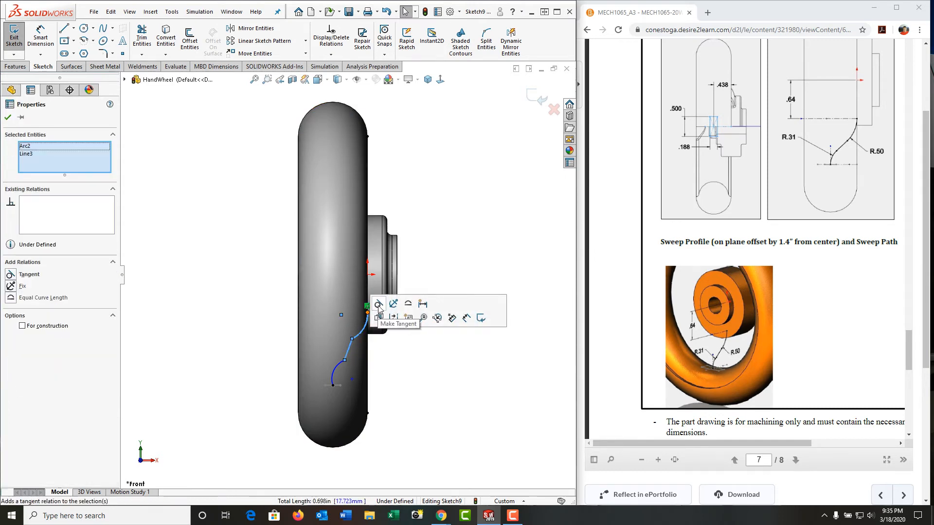
pyautogui.click(380, 308)
pyautogui.press('Escape')
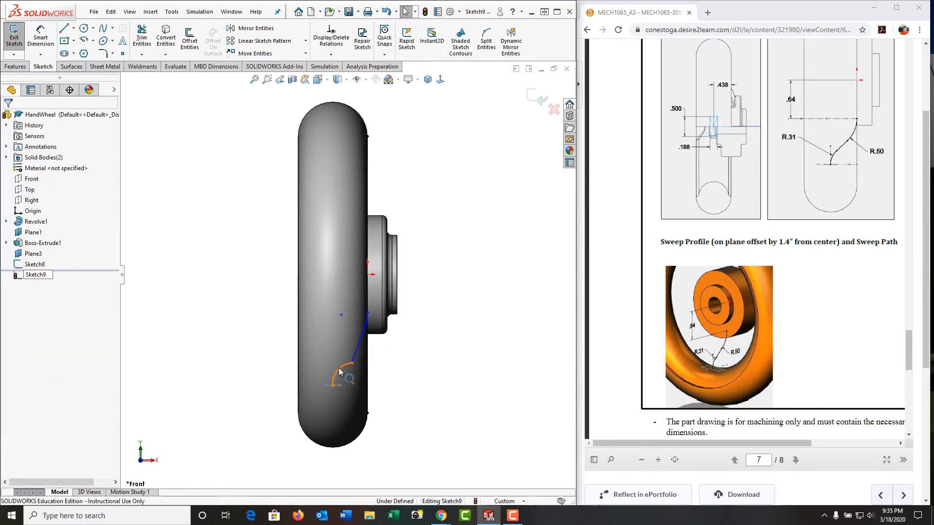
pyautogui.click(339, 372)
pyautogui.keyDown('ctrl'); pyautogui.click(355, 352); pyautogui.keyUp('ctrl')
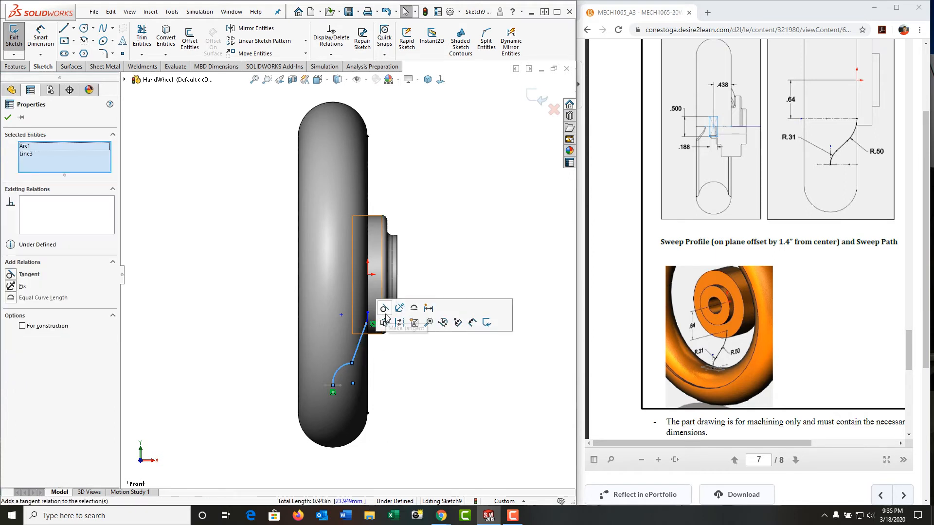
pyautogui.click(386, 317)
pyautogui.press('Escape')
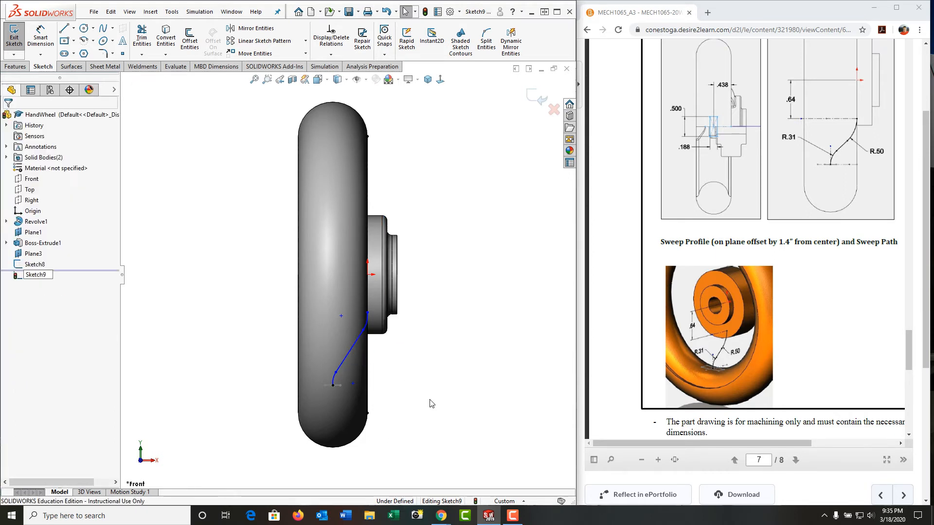
# - Dimension the upper arc's radius at 0.5 in
pyautogui.moveTo(442, 377); pyautogui.dragTo(448, 305, button='right')
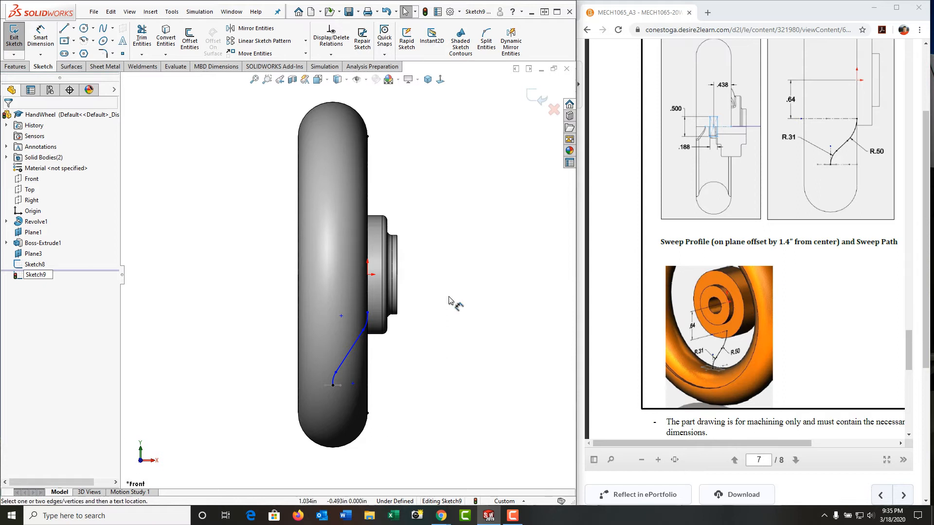
pyautogui.click(366, 322)
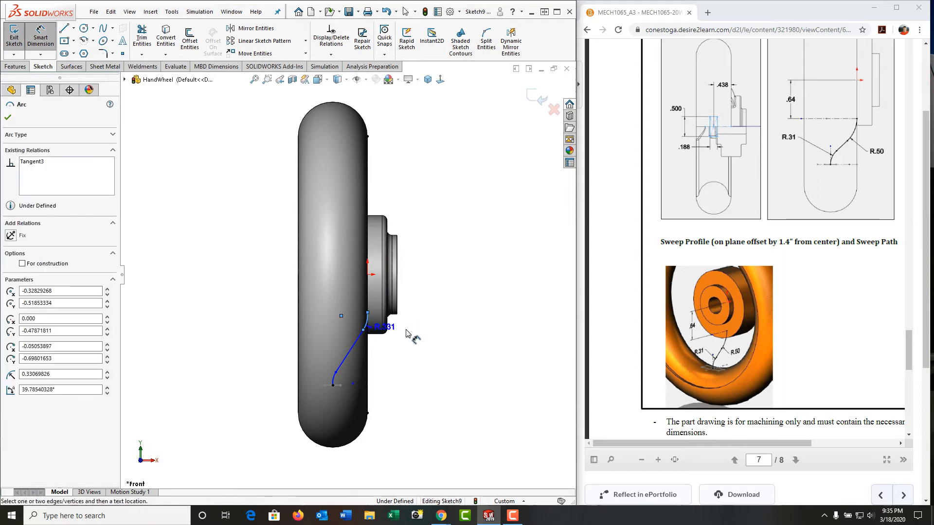
pyautogui.click(409, 333)
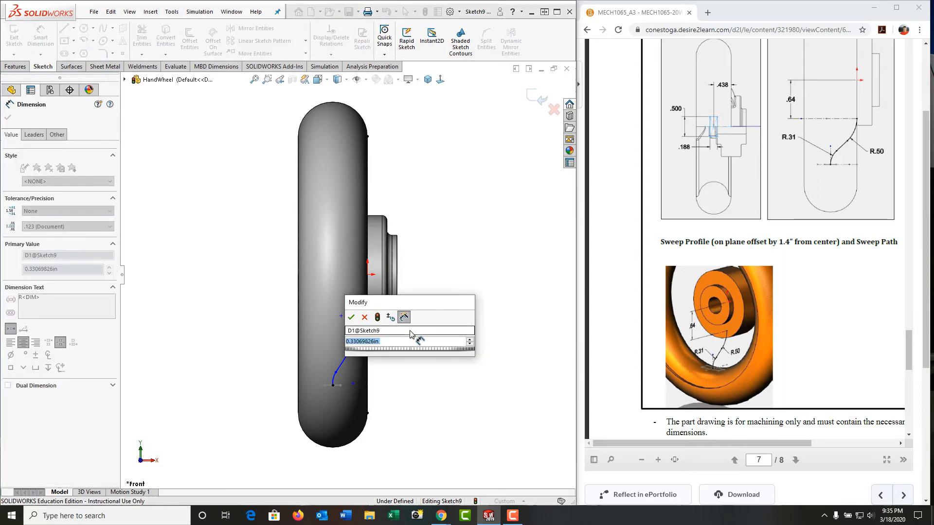
pyautogui.write('.5')
pyautogui.press('Return')
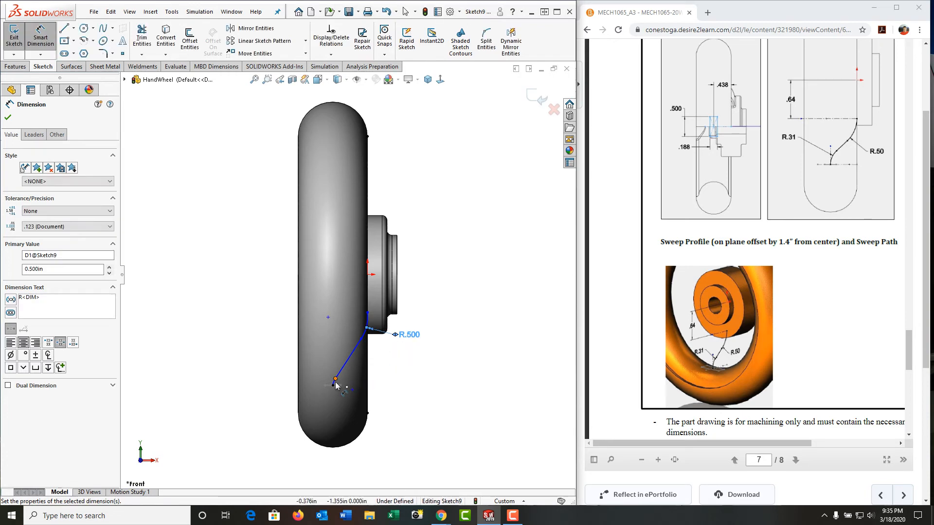
# - Dimension the lower arc's radius at 5/16 in
pyautogui.click(334, 384)
pyautogui.doubleClick(281, 366)
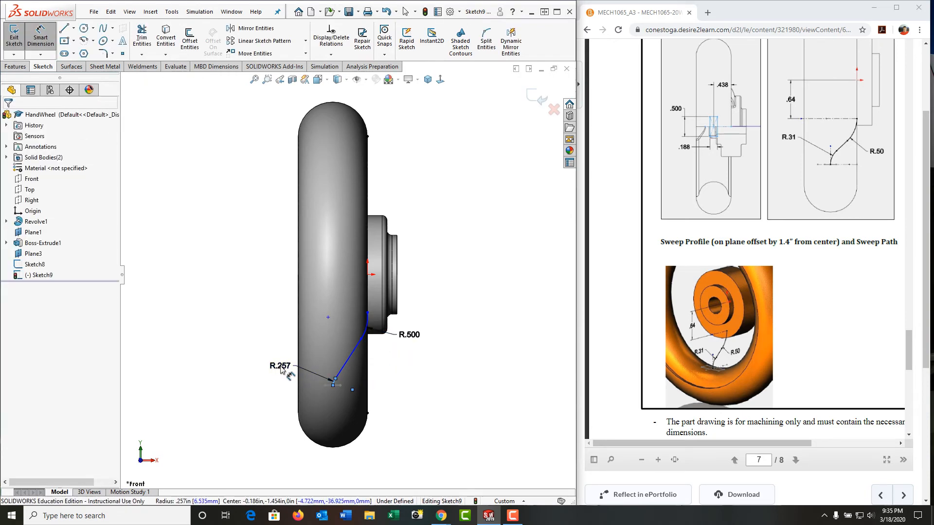
pyautogui.write('5/16')
pyautogui.press('Return')
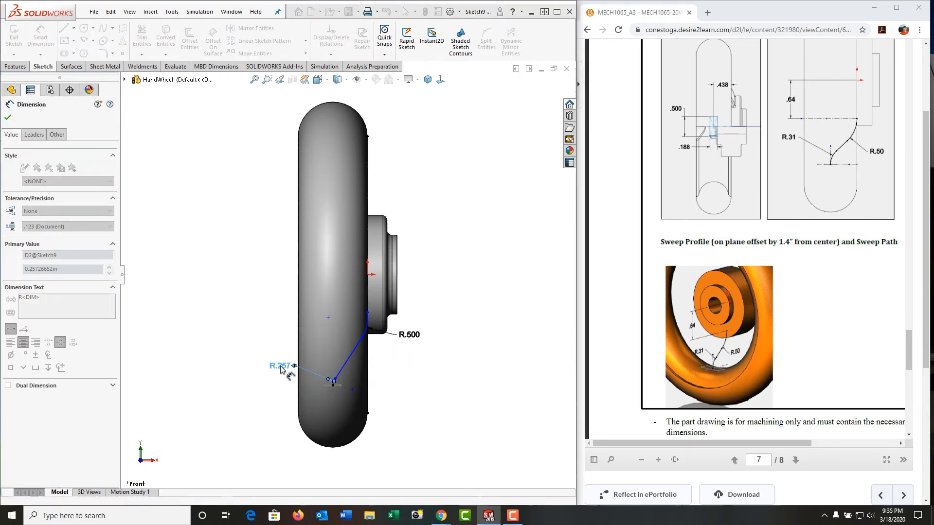
pyautogui.press('Escape')
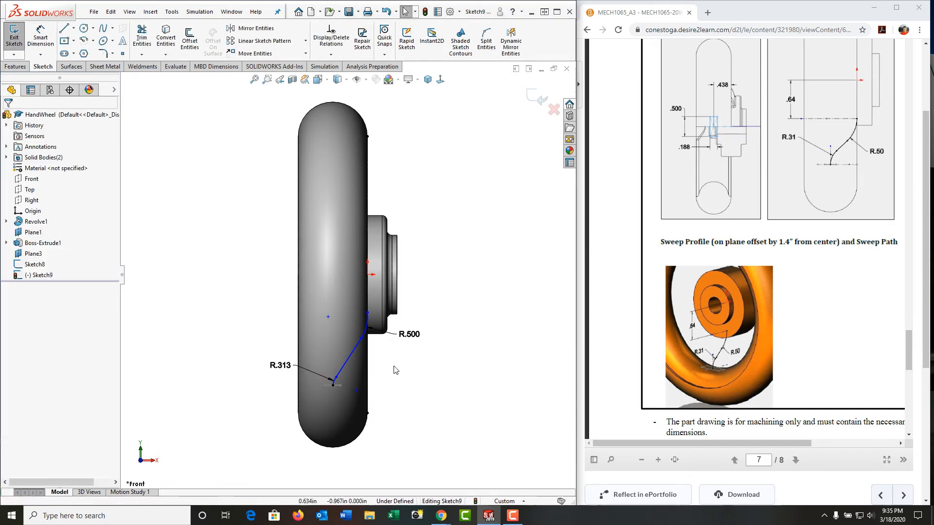
# - Dimension the vertical distance from the origin to the upper arc's top endpoint at 0.64 in
pyautogui.click(368, 314)
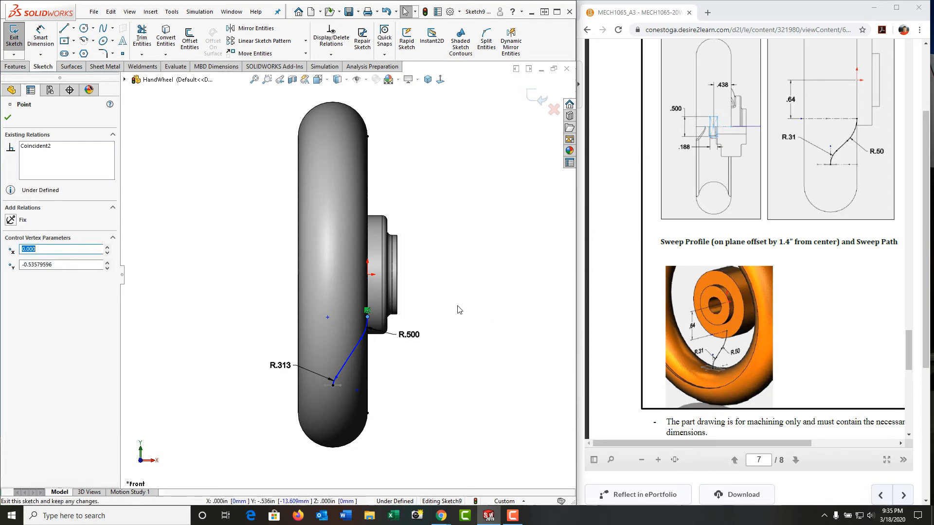
pyautogui.press('d')
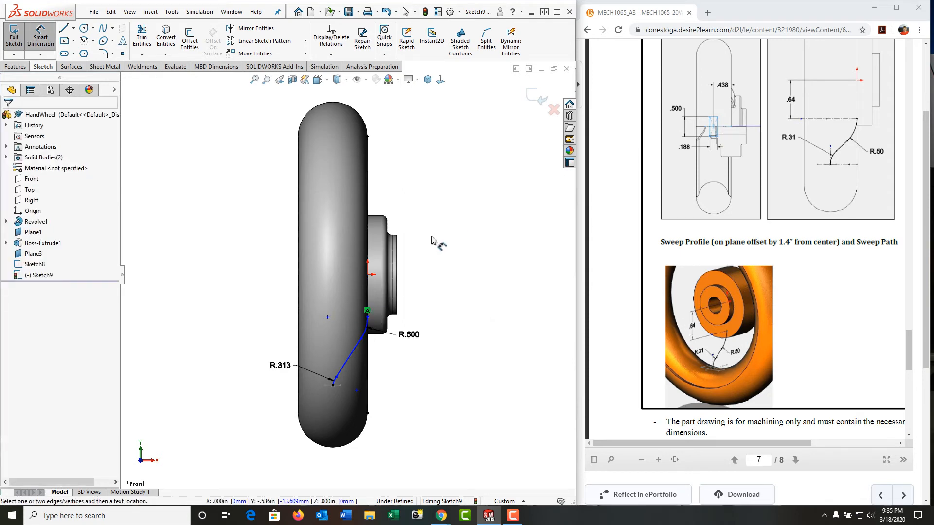
pyautogui.click(368, 276)
pyautogui.click(368, 317)
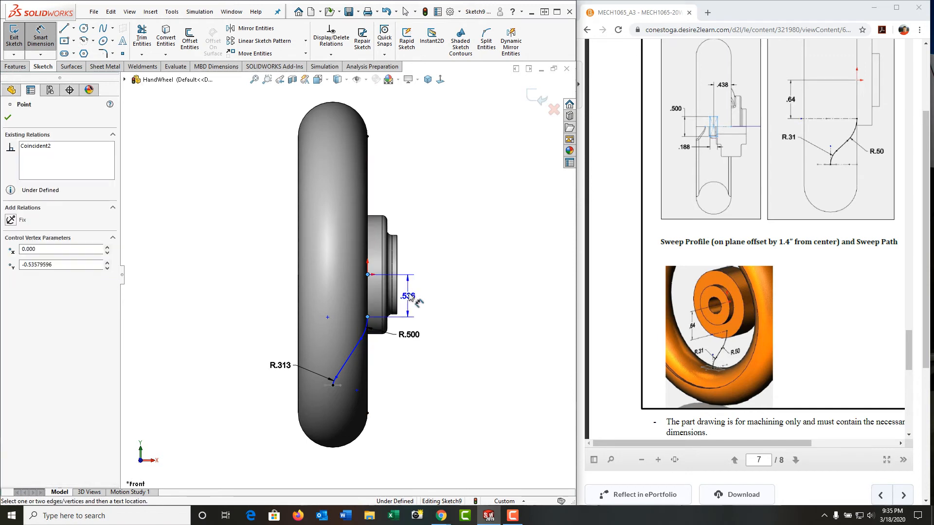
pyautogui.click(424, 296)
pyautogui.press('Return')
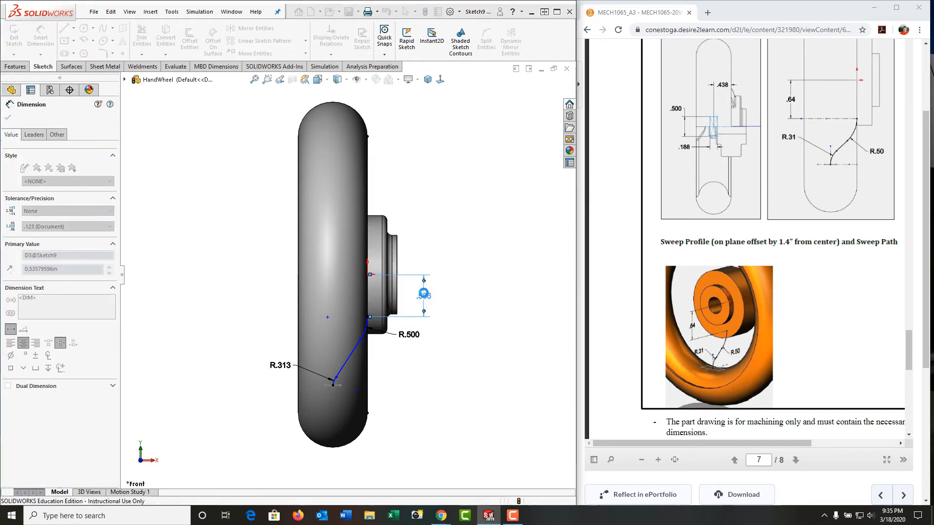
pyautogui.press('Escape')
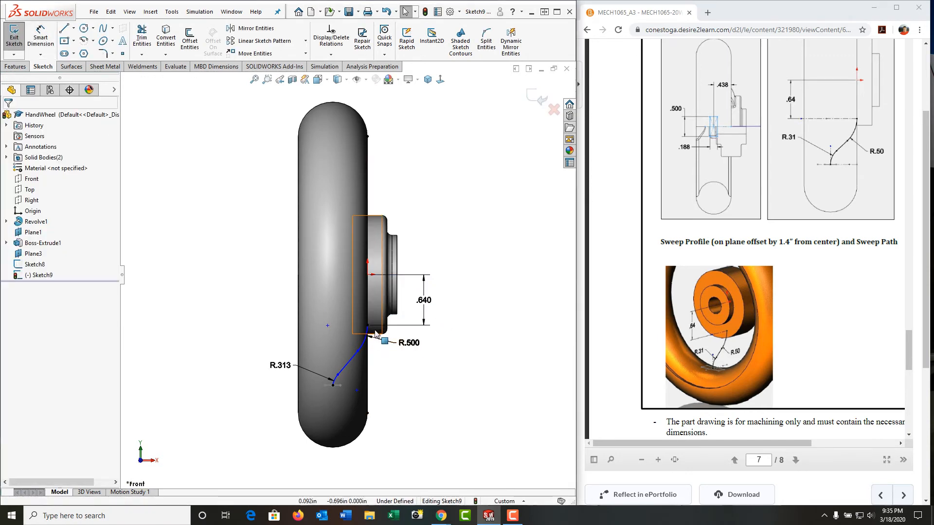
# - Add a horizontal relation between the upper arc's top endpoint and its center point
pyautogui.scroll(-3, 375, 333)
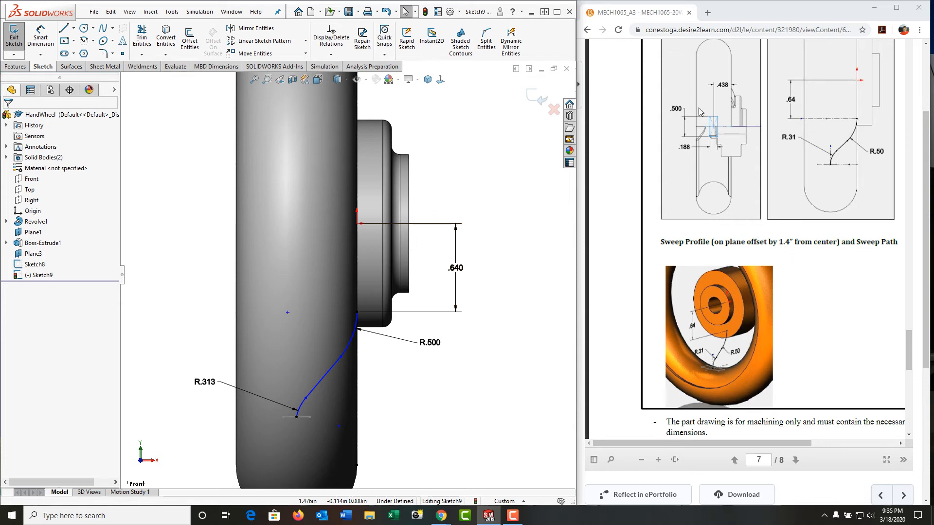
pyautogui.click(358, 311)
pyautogui.keyDown('ctrl'); pyautogui.click(287, 313); pyautogui.keyUp('ctrl')
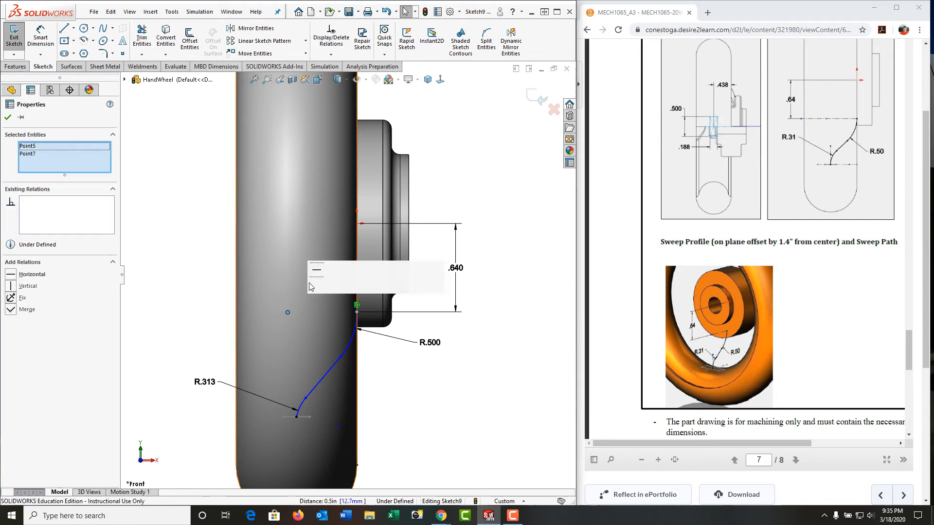
pyautogui.click(431, 398)
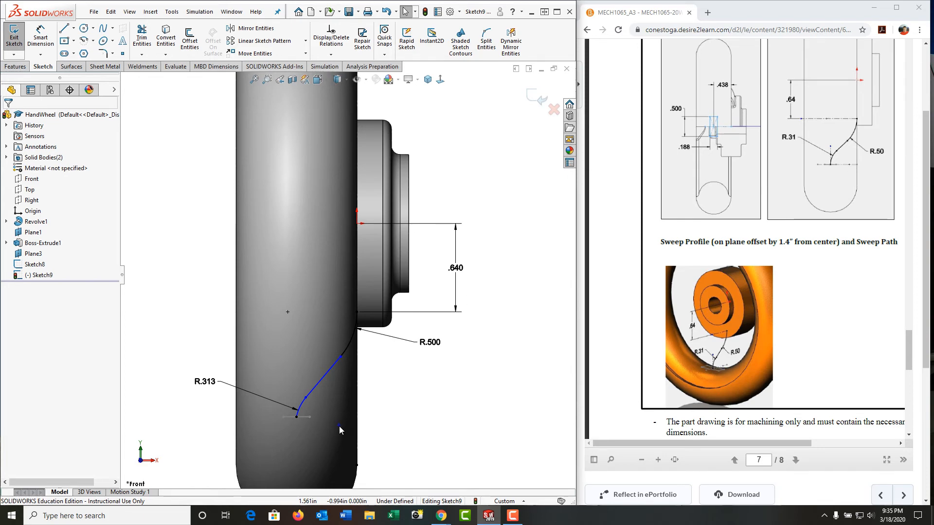
# - Add a horizontal relation between the lower arc's center point and its bottom endpoint
pyautogui.keyDown('ctrl'); pyautogui.click(297, 417); pyautogui.keyUp('ctrl')
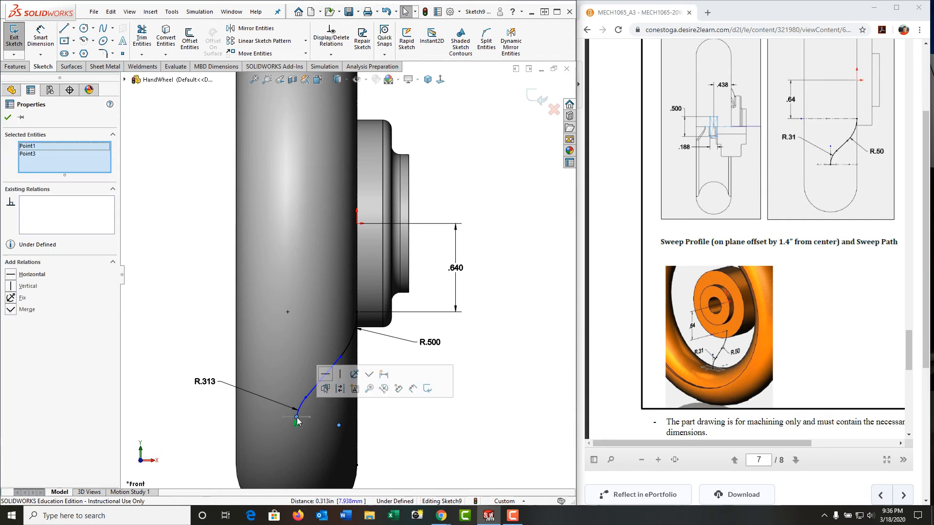
pyautogui.click(326, 374)
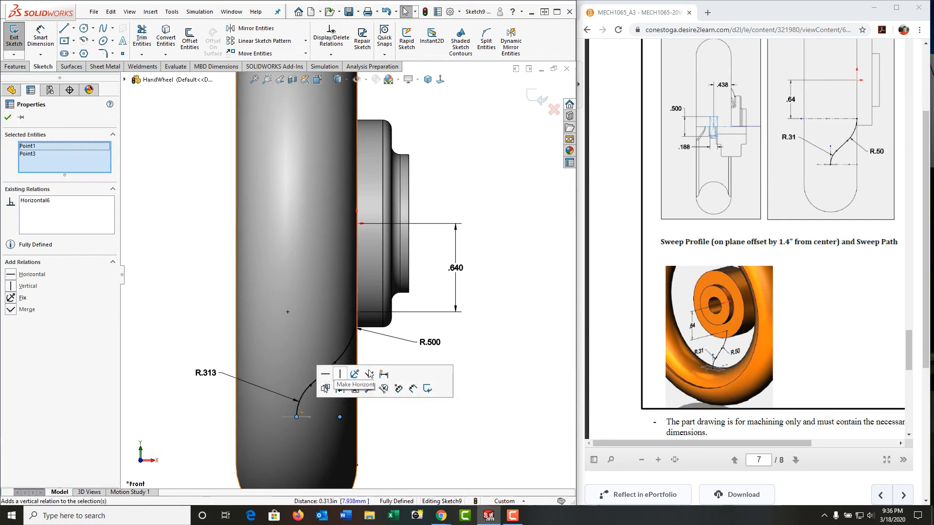
pyautogui.click(473, 364)
# - Finish the path sketch and sweep the rectangular profile along it, with merged result, to form the spoke between rim and hub
pyautogui.moveTo(403, 396); pyautogui.dragTo(431, 405, button='middle')
pyautogui.scroll(5, 432, 405)
pyautogui.moveTo(386, 315); pyautogui.dragTo(422, 321, button='middle')
pyautogui.scroll(-2, 362, 161)
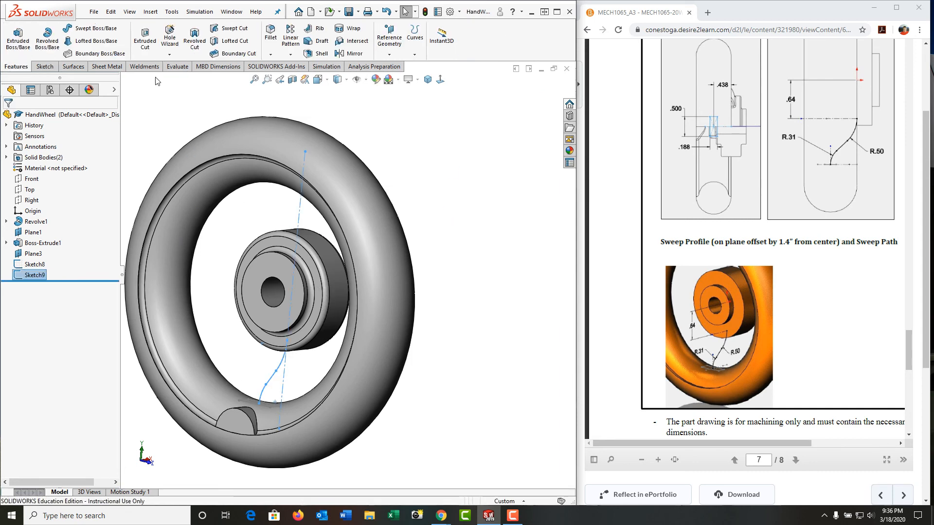
pyautogui.click(96, 28)
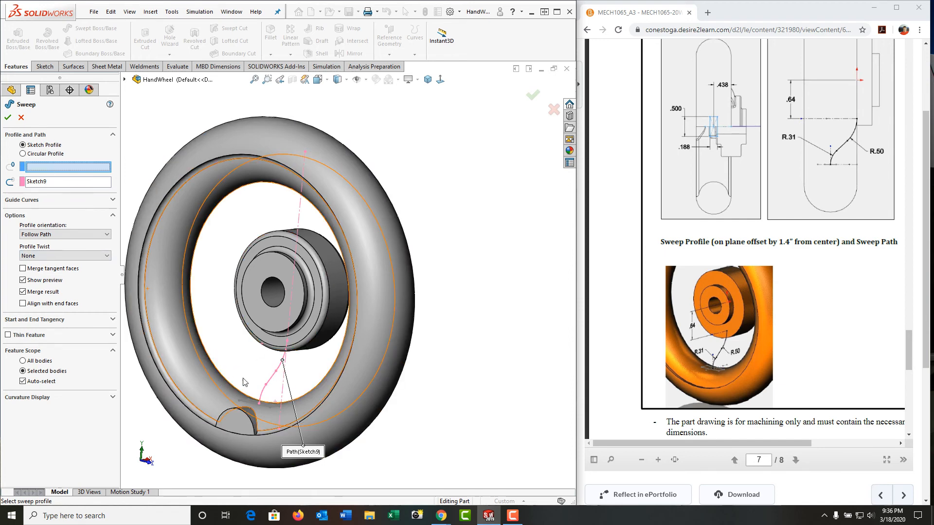
pyautogui.click(248, 407)
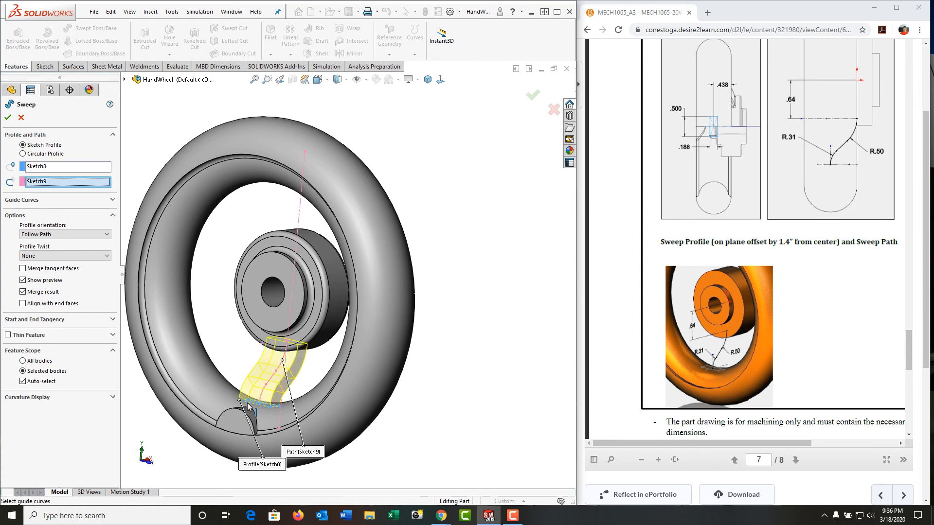
pyautogui.click(7, 118)
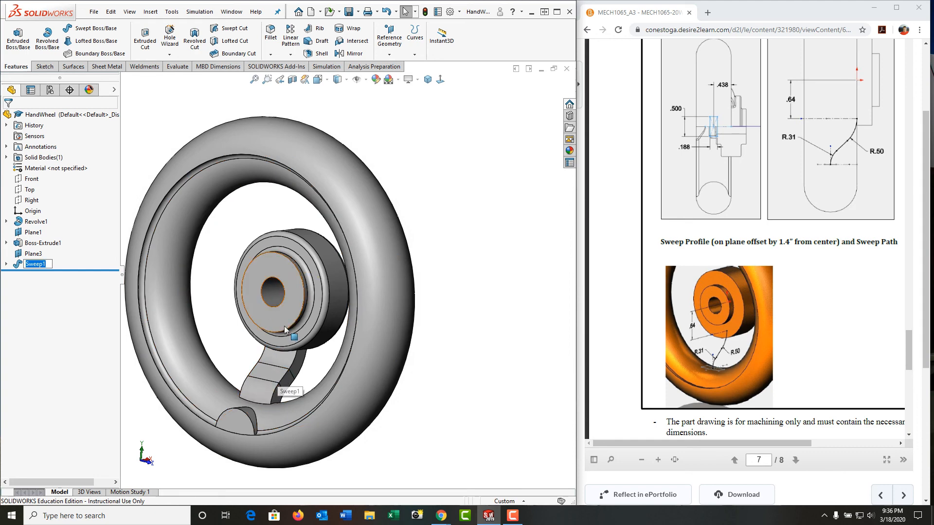
pyautogui.moveTo(282, 399); pyautogui.dragTo(292, 370, button='middle')
pyautogui.scroll(-2, 288, 370)
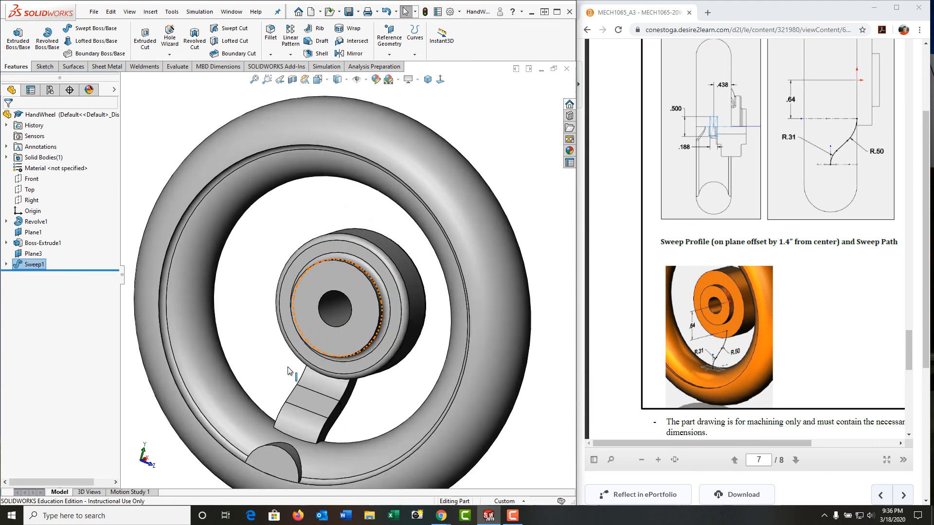
pyautogui.scroll(3, 314, 415)
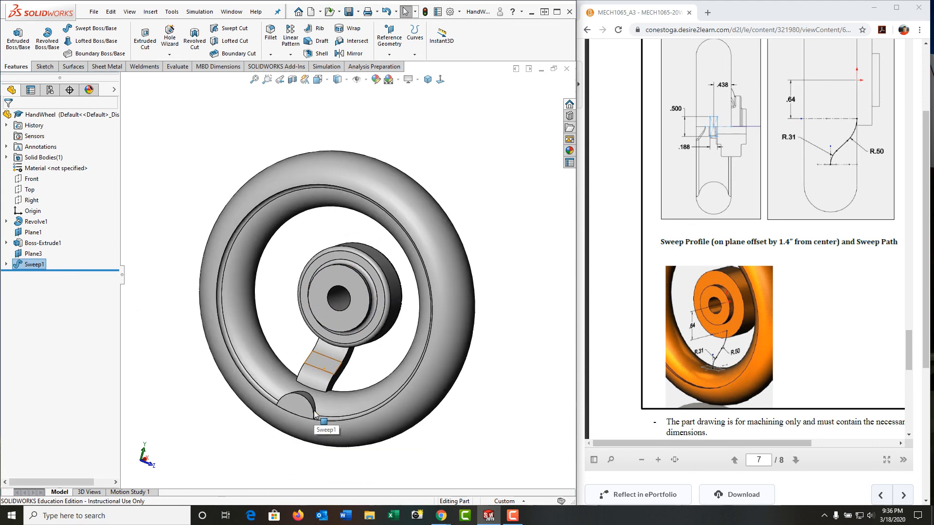